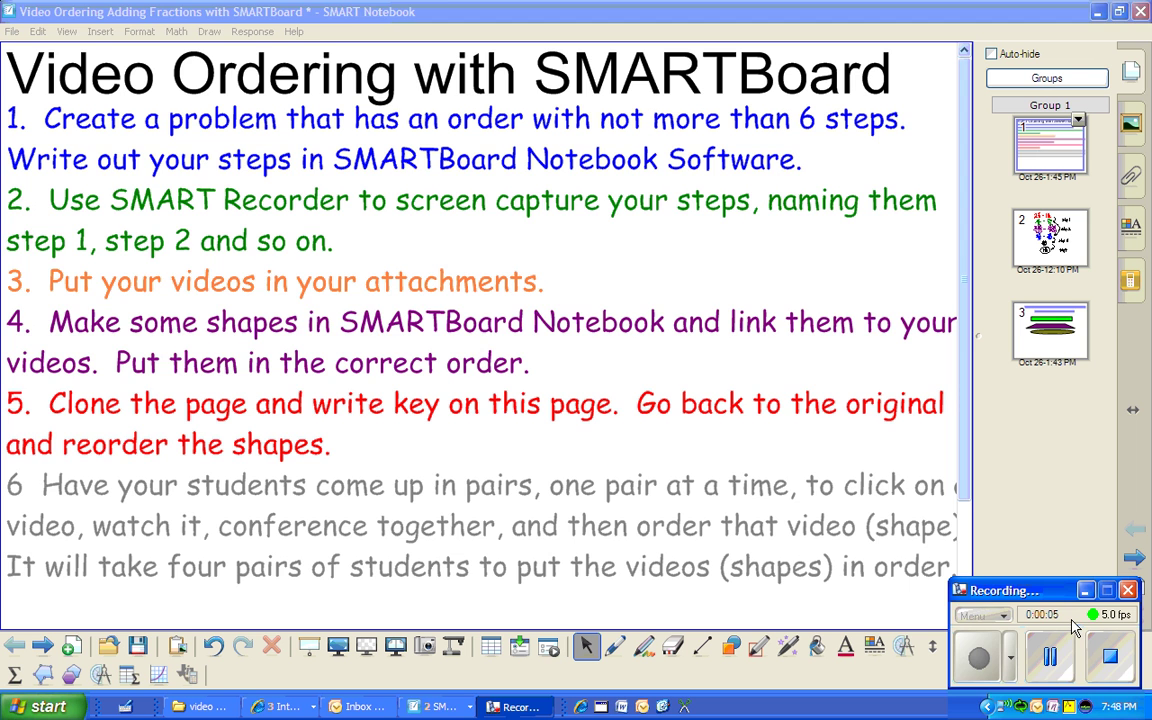
# Look over the shape-sorting page and the worked fraction problem page, returning to the instructions page.
pyautogui.click(1064, 340)
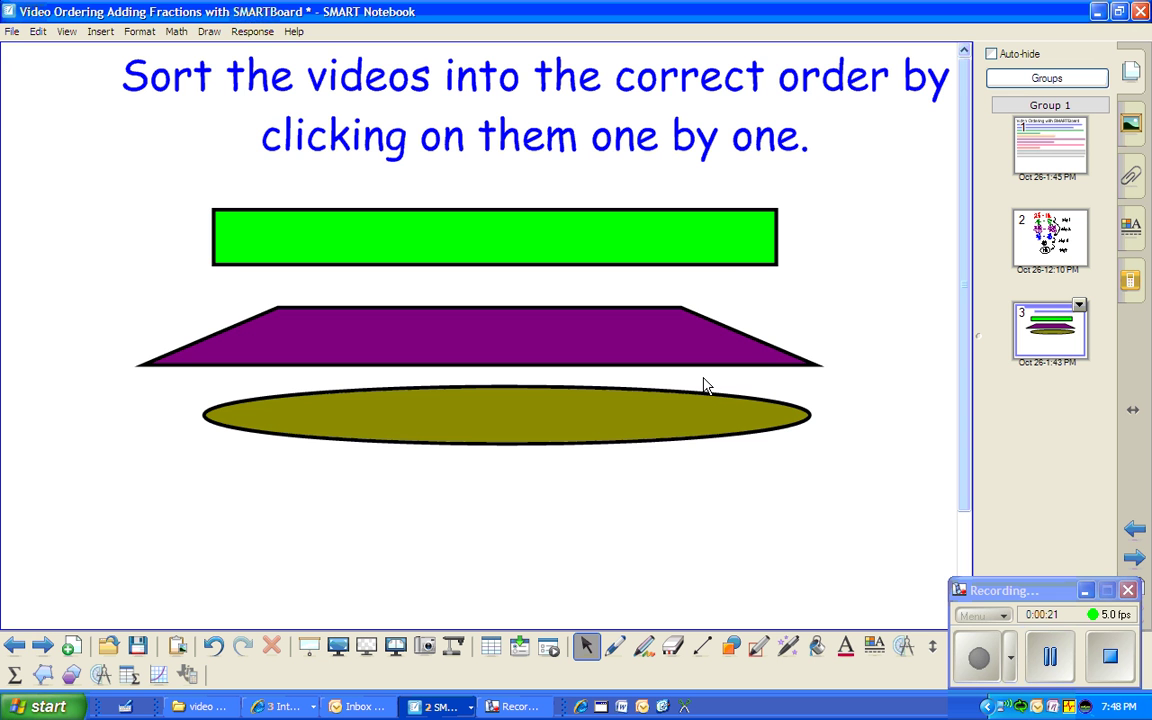
pyautogui.click(1063, 160)
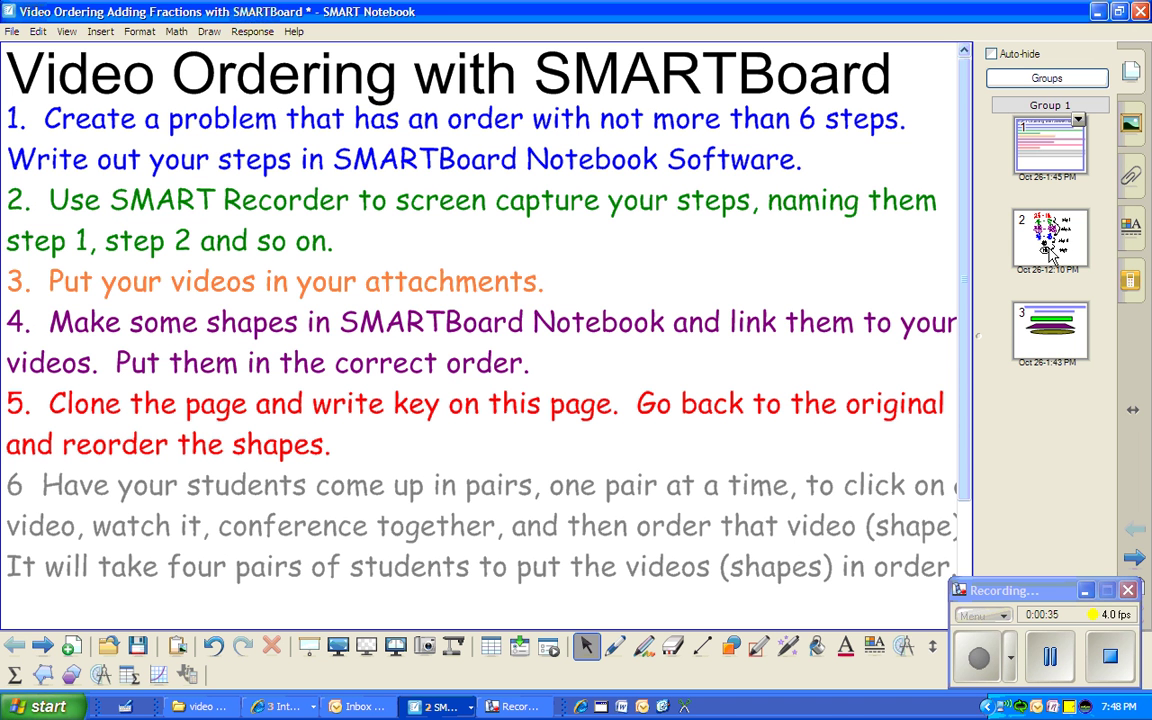
pyautogui.click(1049, 252)
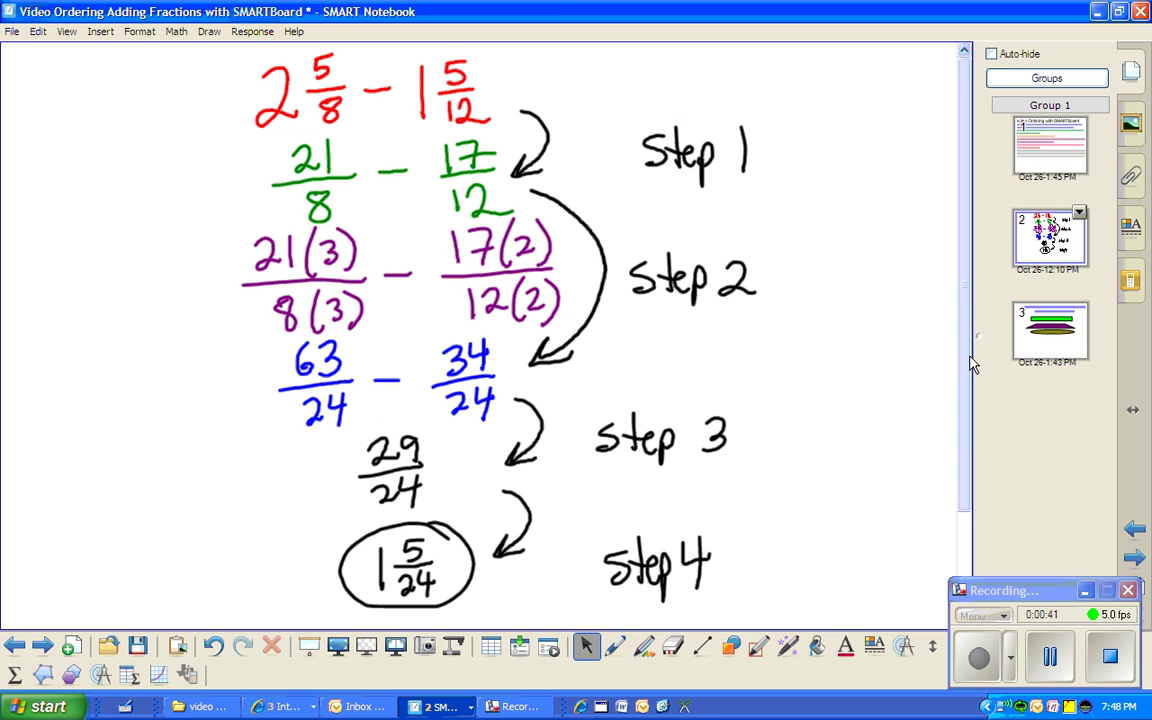
pyautogui.click(1049, 145)
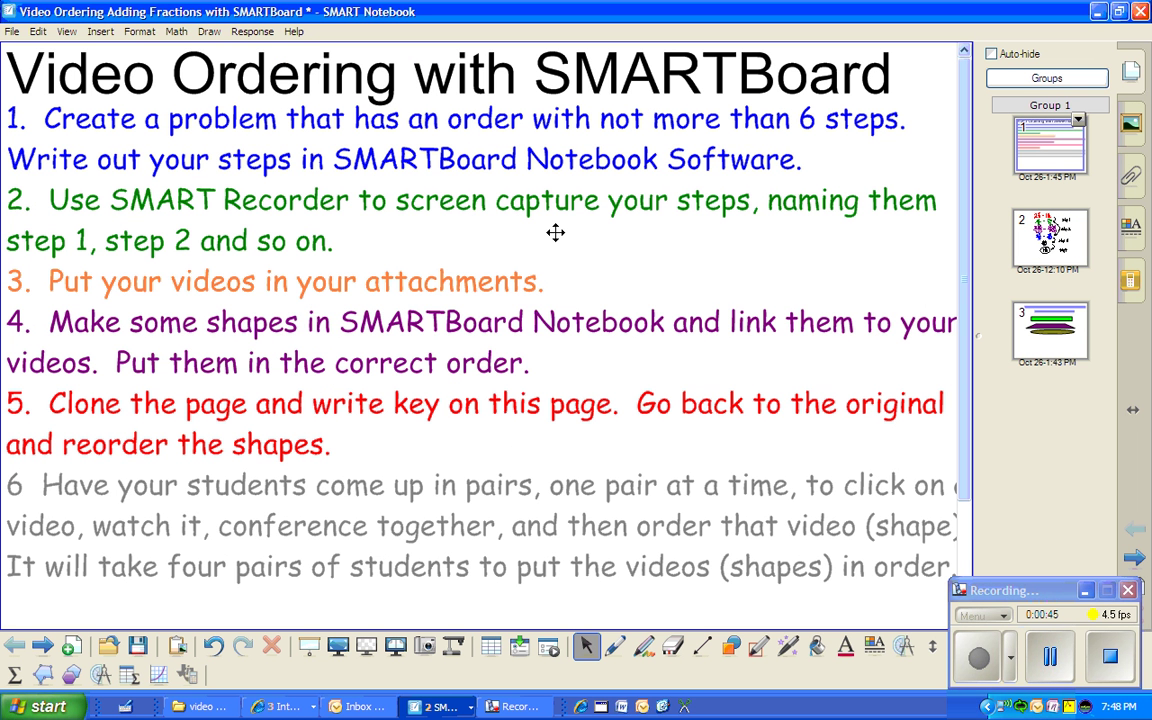
# Locate SMART Recorder among the installed SMART Notebook programs without launching it.
pyautogui.click(60, 708)
pyautogui.moveTo(120, 530)
pyautogui.moveTo(260, 575)
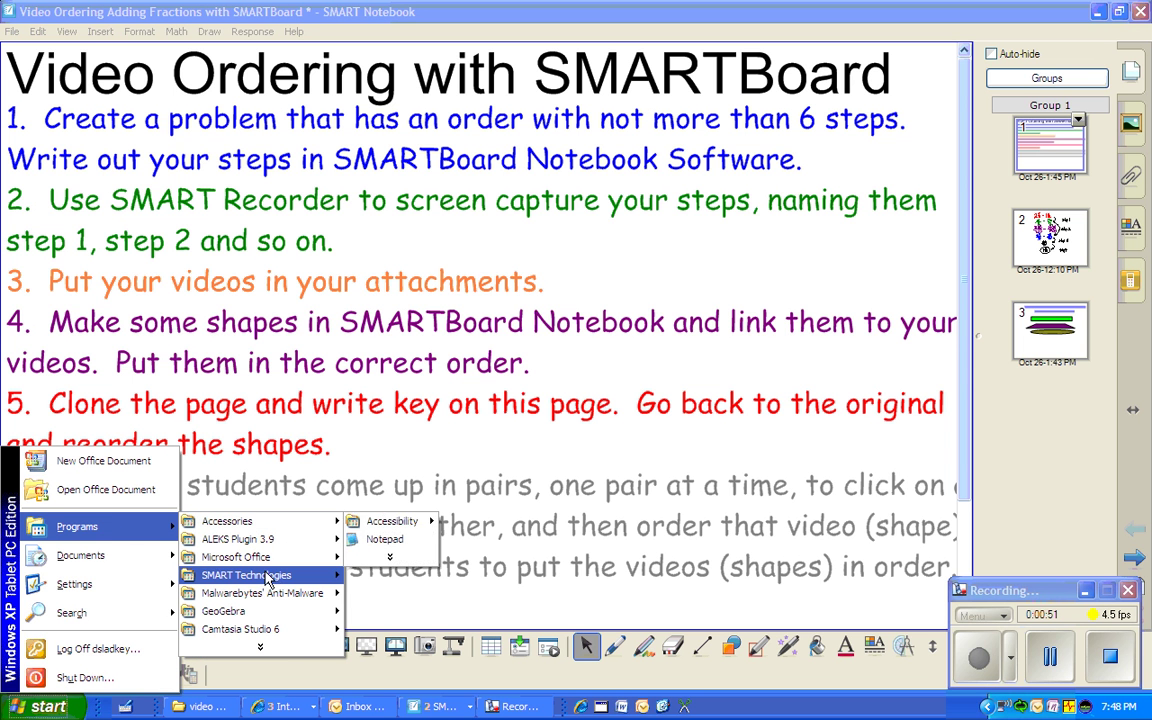
pyautogui.moveTo(415, 580)
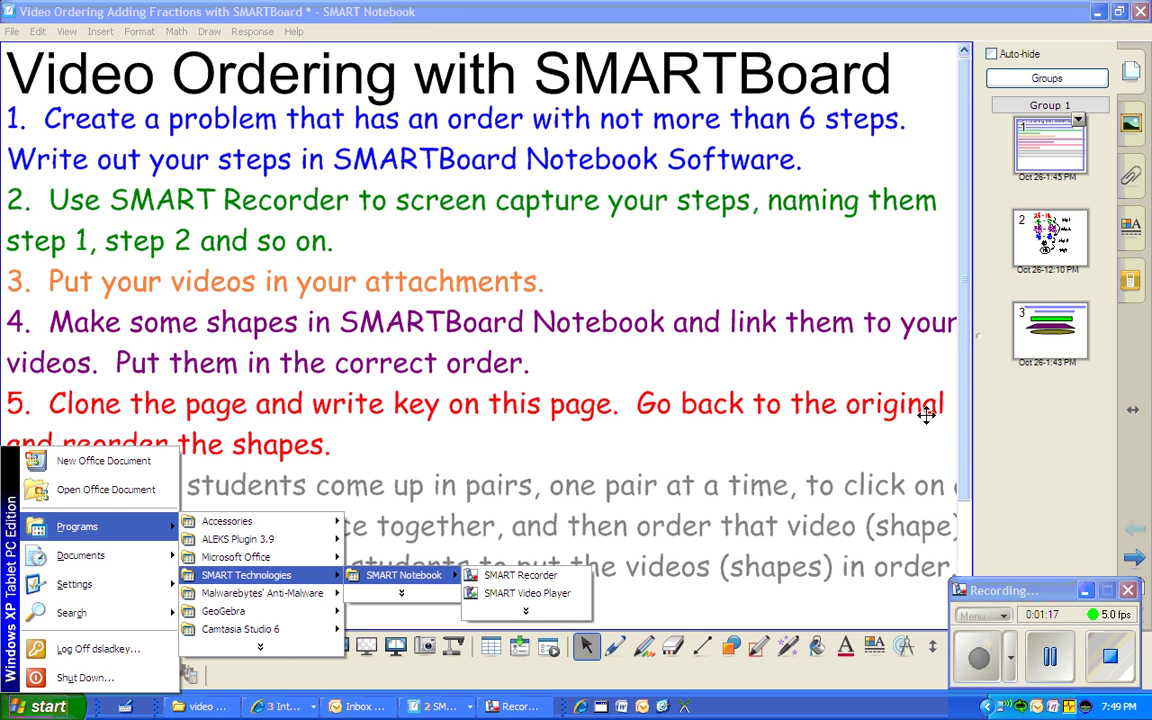
pyautogui.click(904, 282)
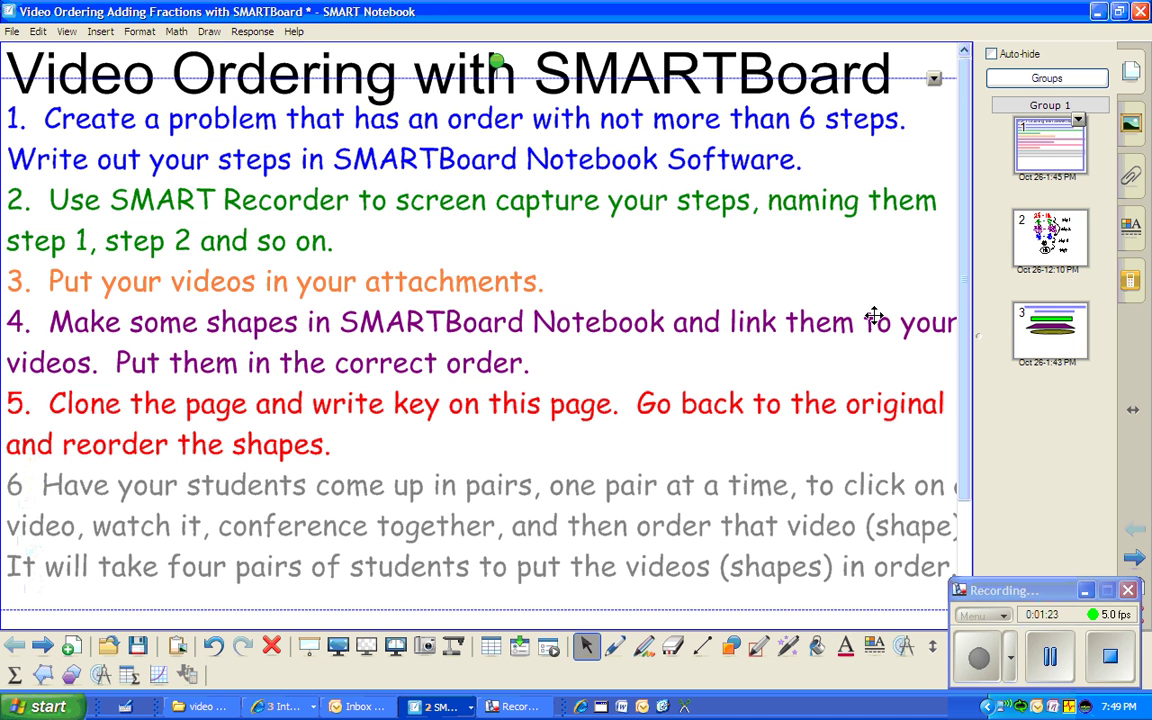
# Attach a copy of the step 4 video from the adding fractions folder, overwriting the existing attachment.
pyautogui.moveTo(1055, 590); pyautogui.dragTo(1002, 658)
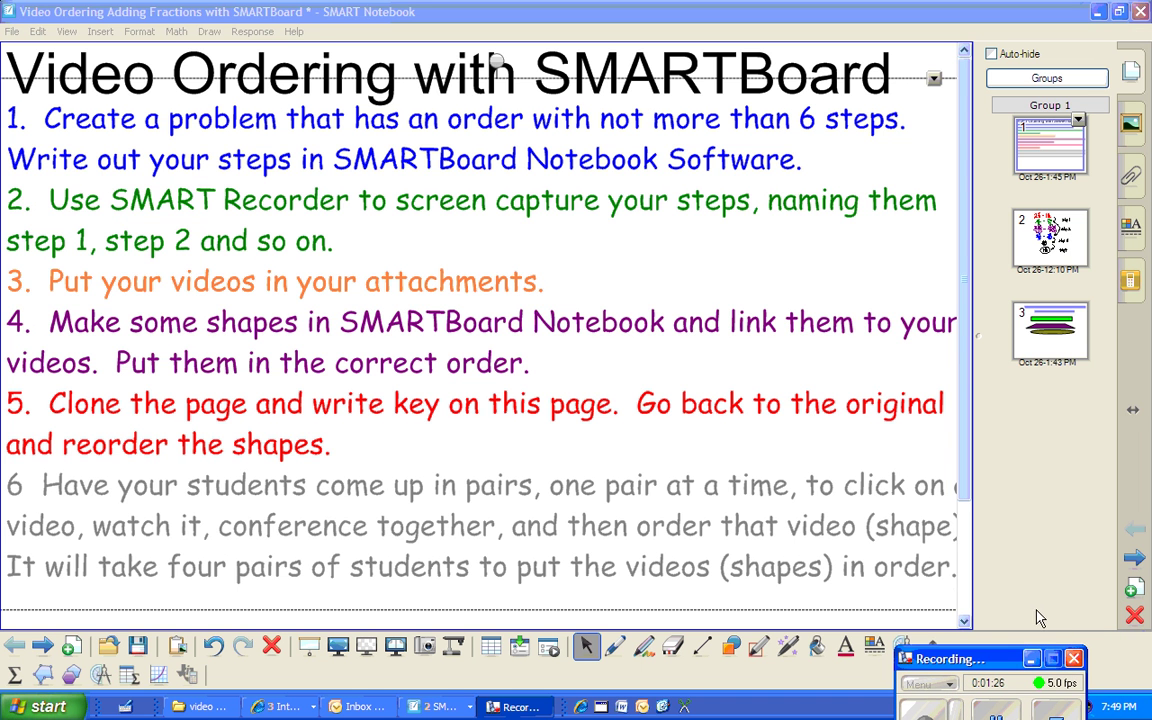
pyautogui.click(1131, 176)
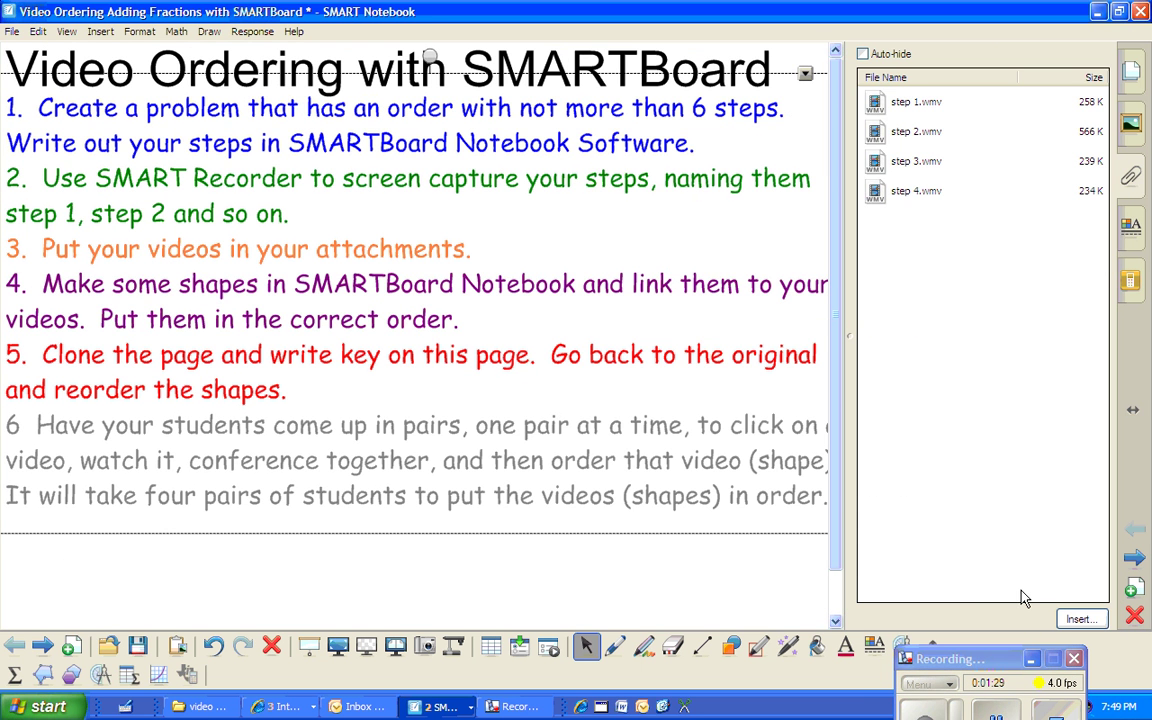
pyautogui.click(1080, 620)
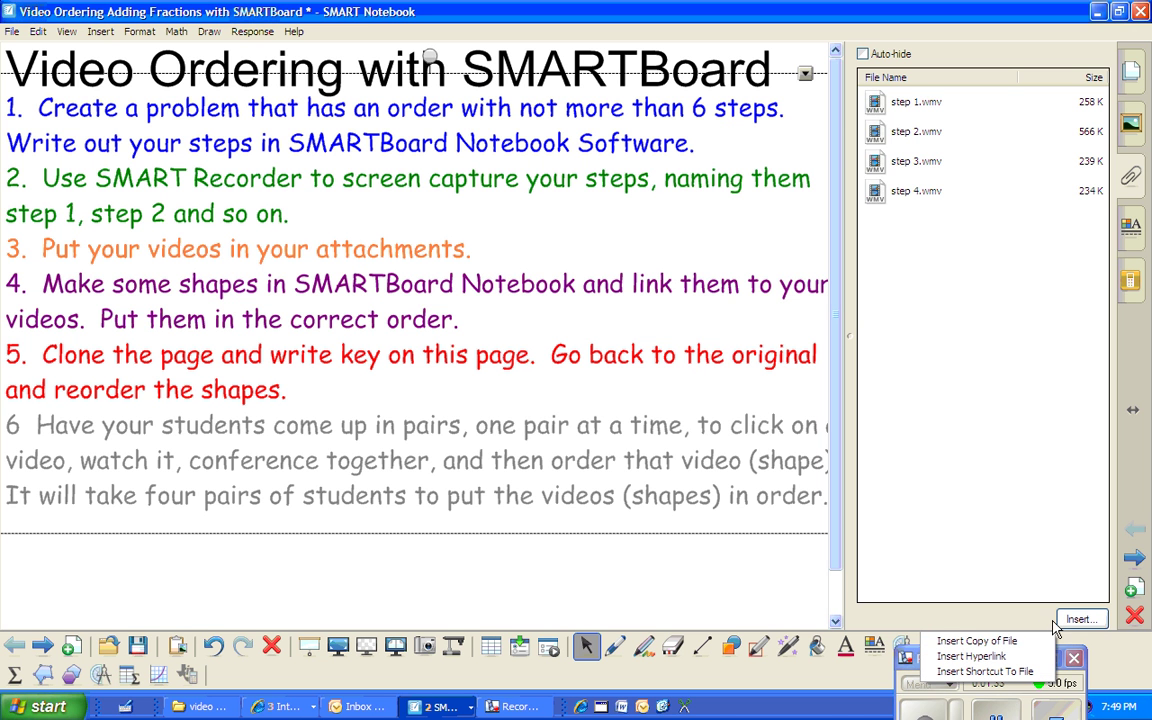
pyautogui.click(997, 643)
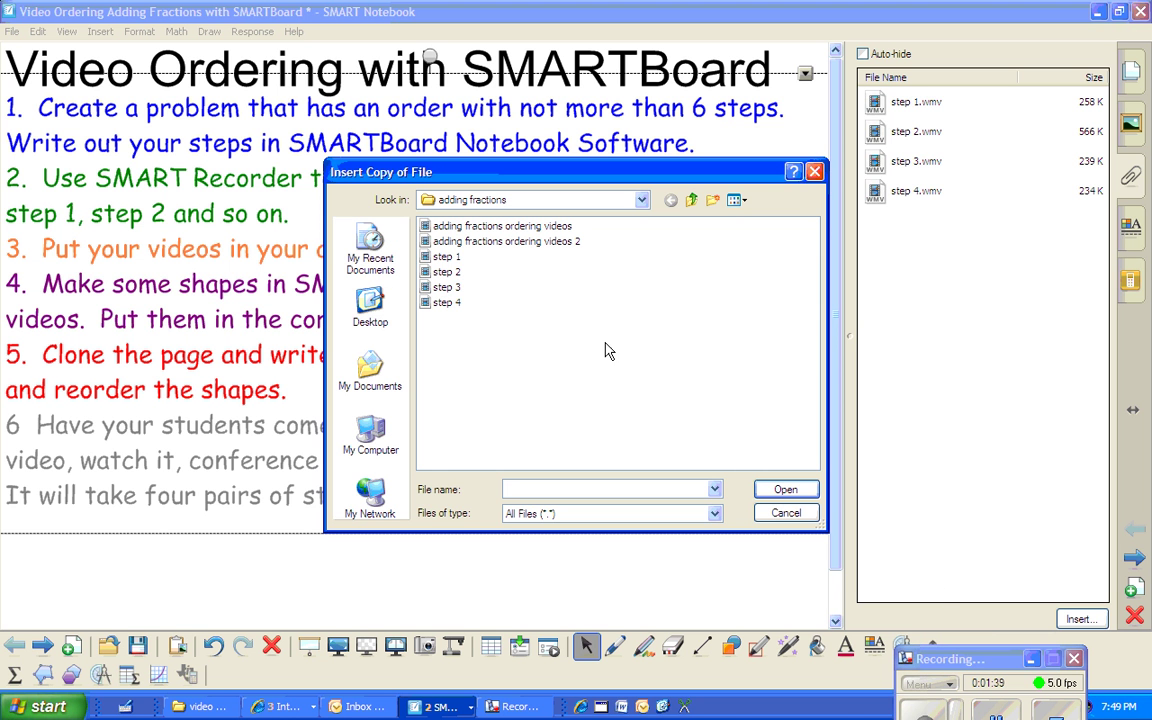
pyautogui.click(455, 304)
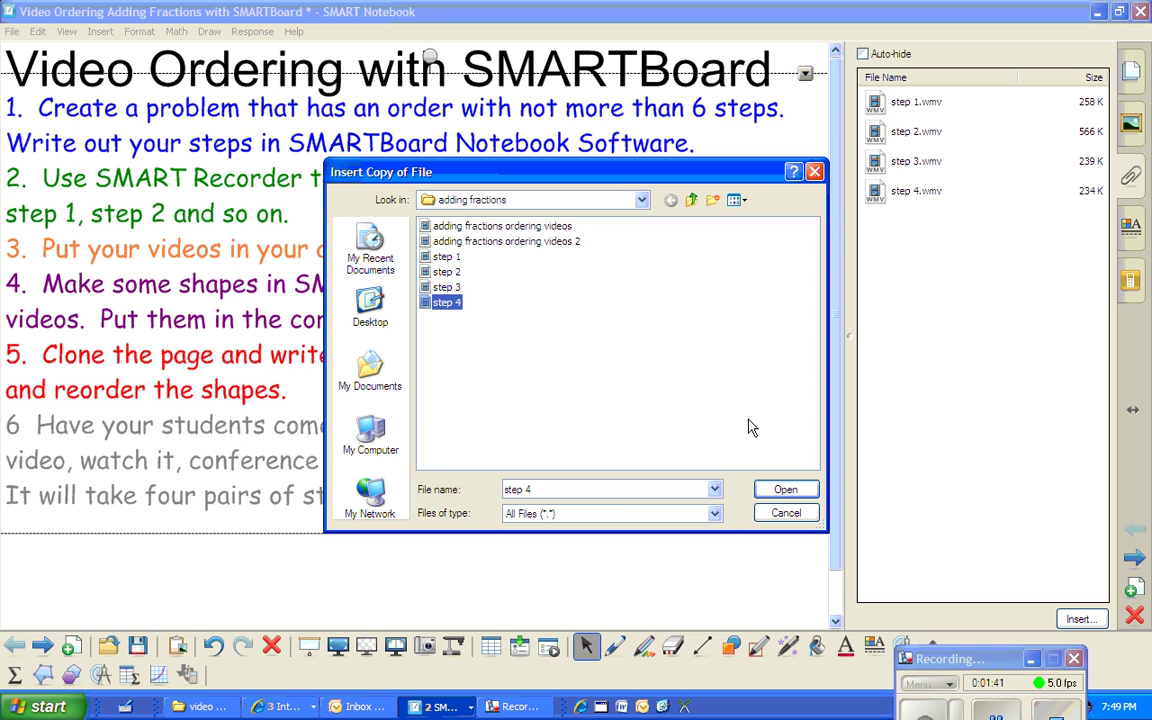
pyautogui.click(786, 491)
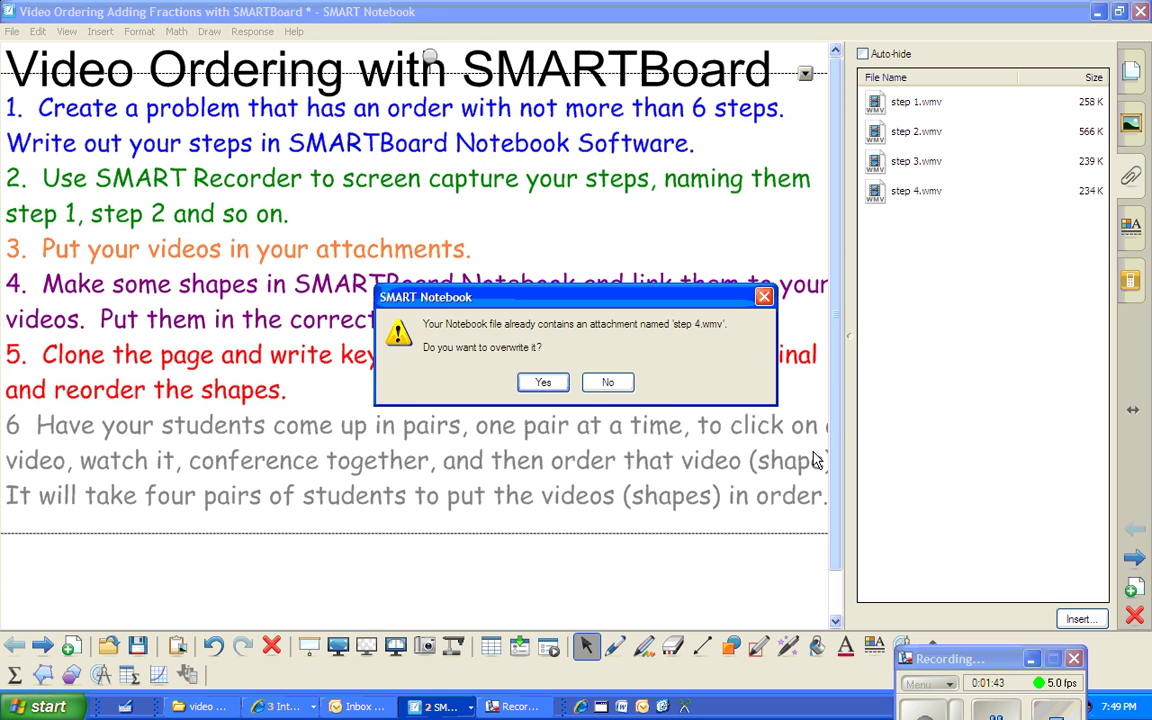
pyautogui.click(543, 383)
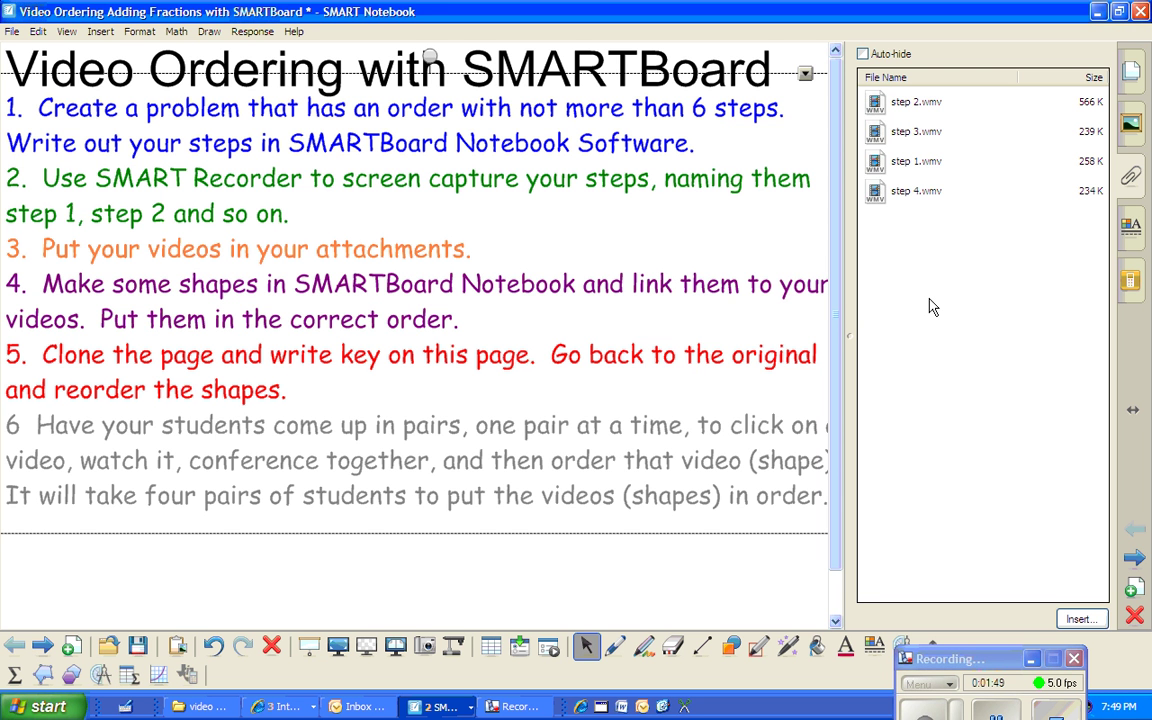
# Draw a wide, flat pentagon beneath the olive ellipse on page 3.
pyautogui.click(1131, 70)
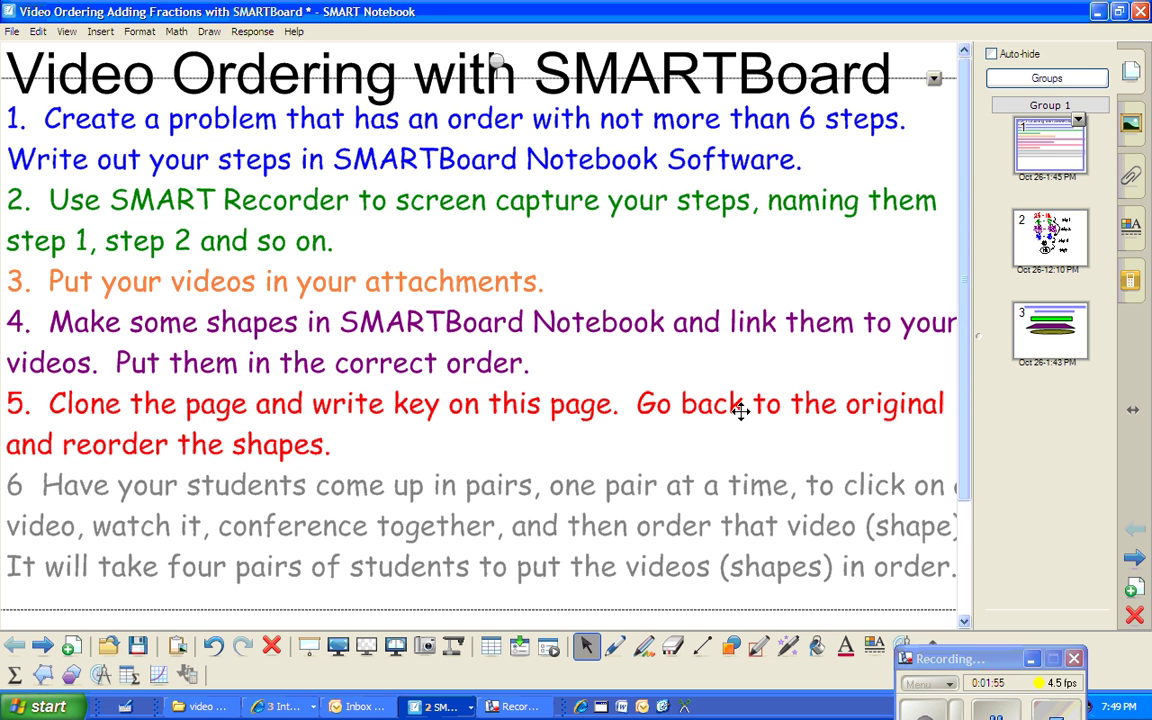
pyautogui.click(1045, 336)
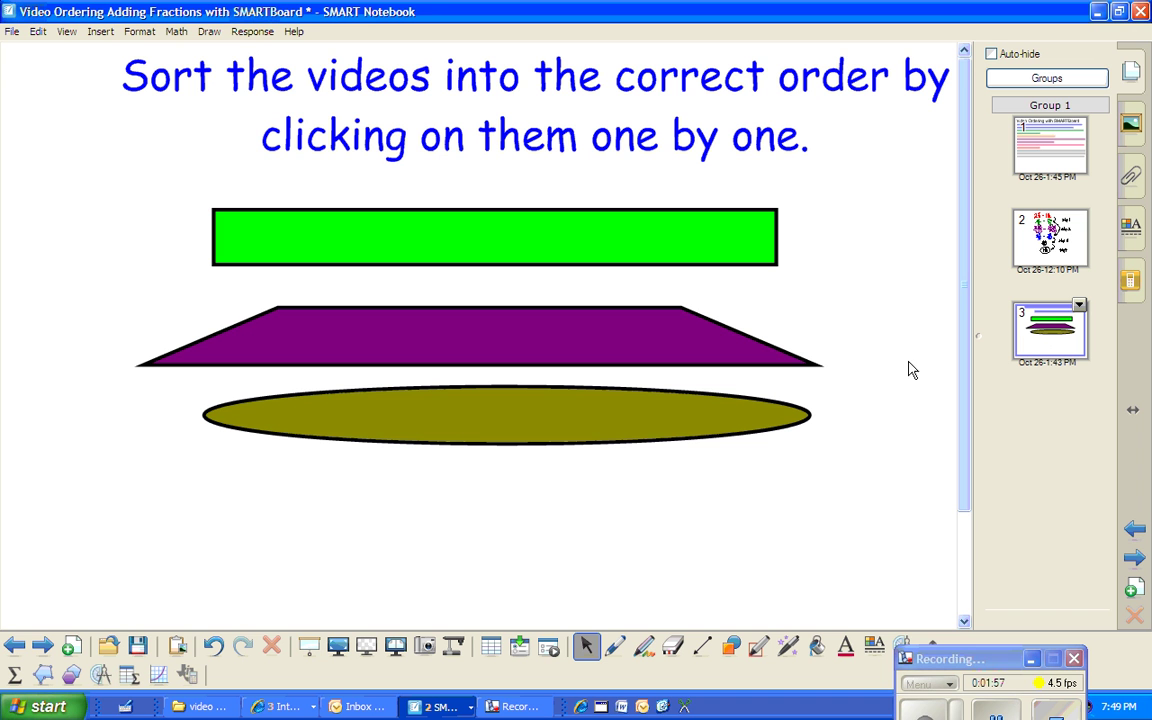
pyautogui.click(730, 645)
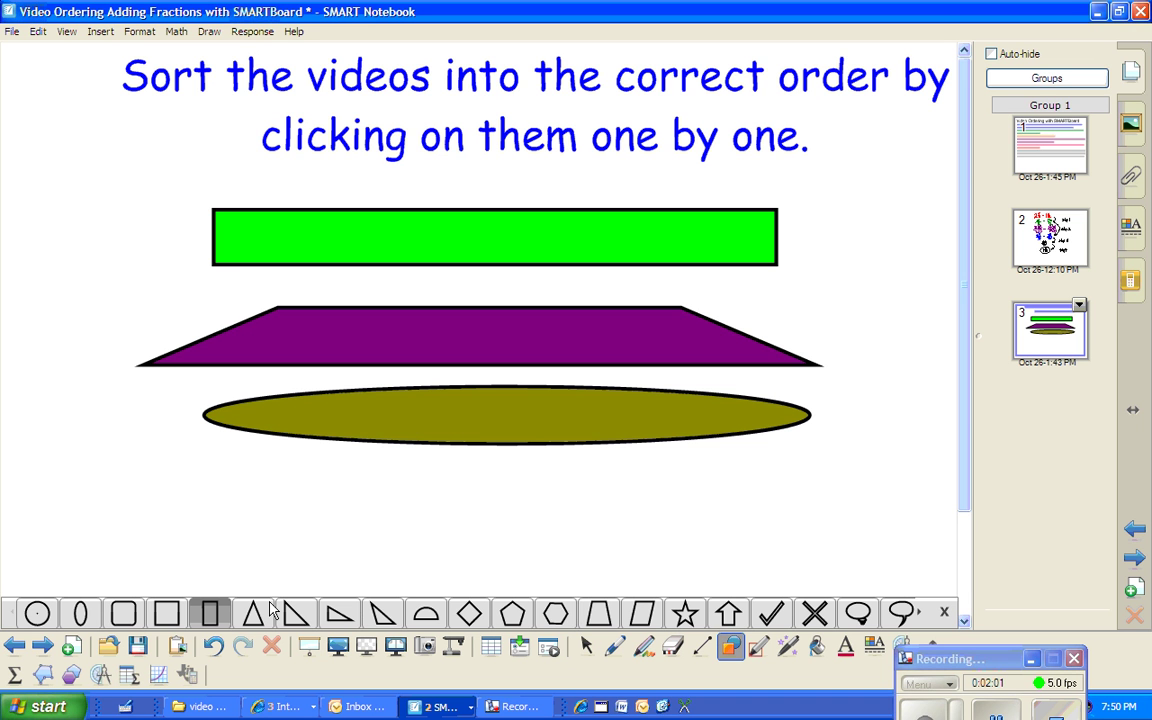
pyautogui.click(512, 613)
pyautogui.moveTo(172, 486); pyautogui.dragTo(848, 537)
pyautogui.click(596, 646)
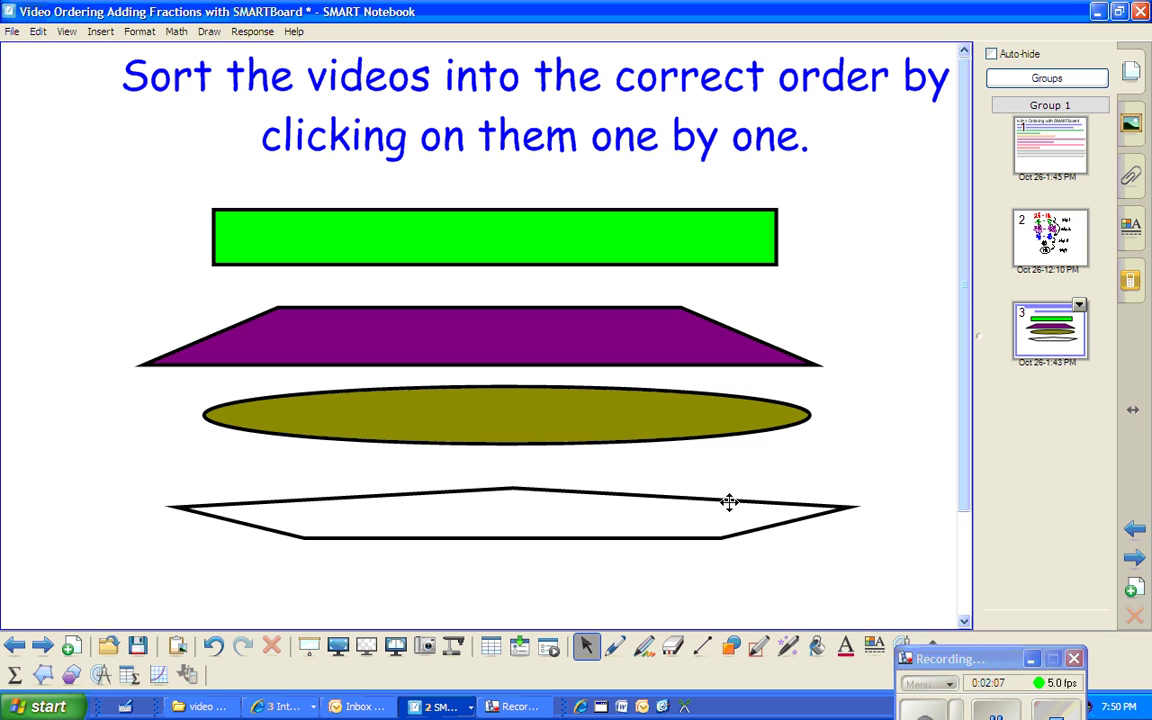
# Give the new pentagon a solid red fill and return to the page thumbnails.
pyautogui.click(728, 499)
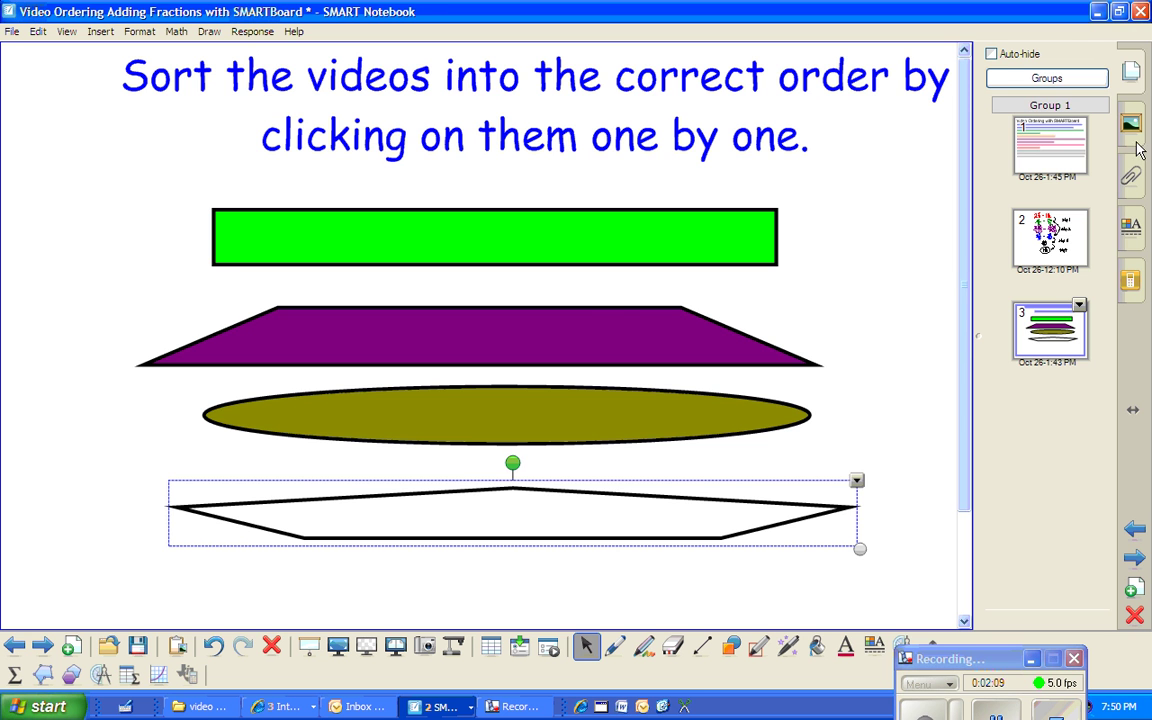
pyautogui.click(1131, 226)
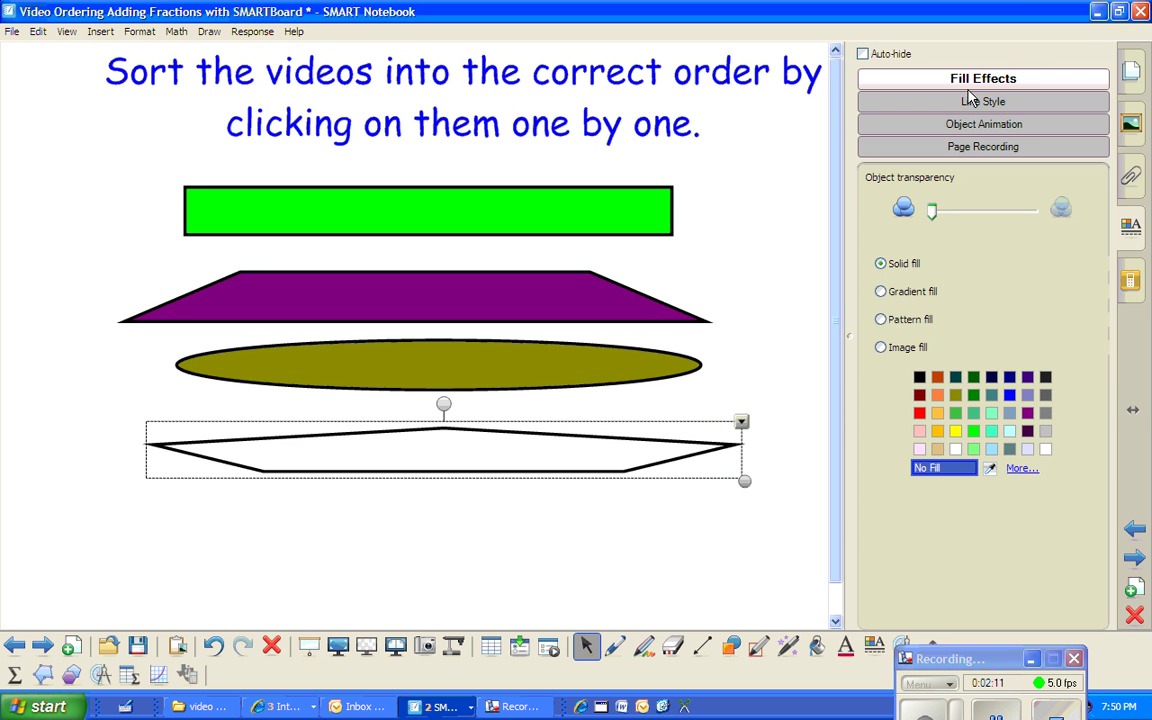
pyautogui.click(919, 413)
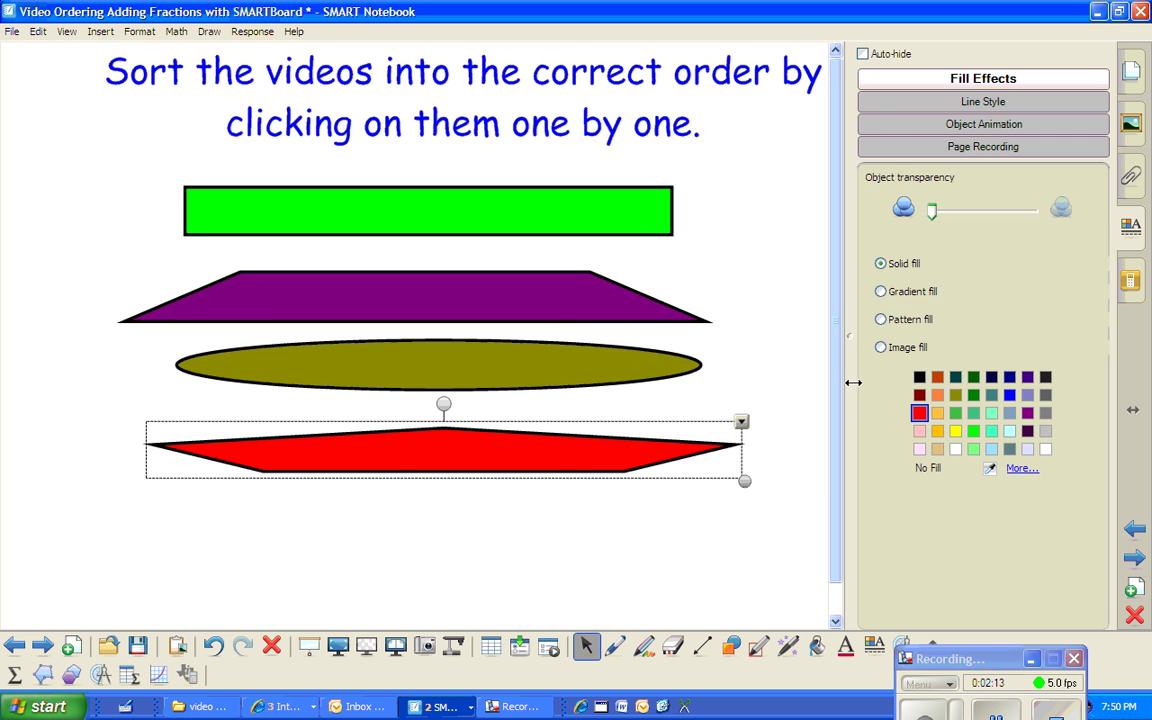
pyautogui.click(791, 323)
pyautogui.click(1131, 70)
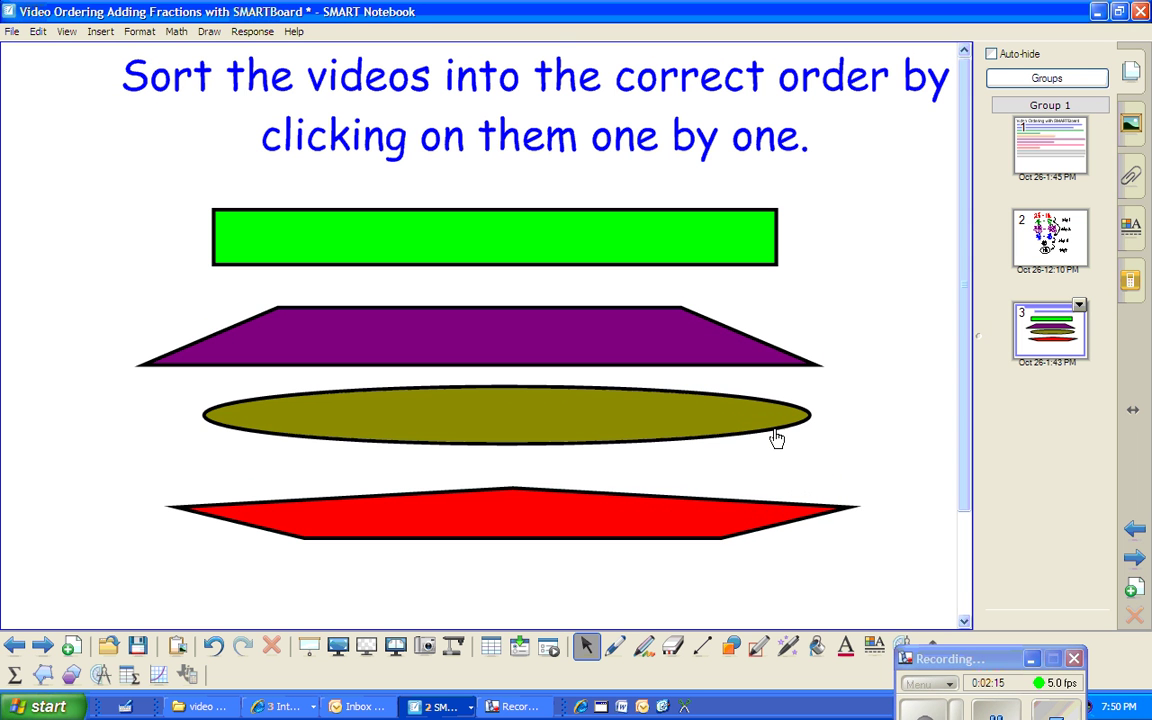
# Link the red pentagon to the attachment step 4.wmv, launched by clicking the object.
pyautogui.moveTo(122, 473); pyautogui.dragTo(841, 558)
pyautogui.click(857, 481)
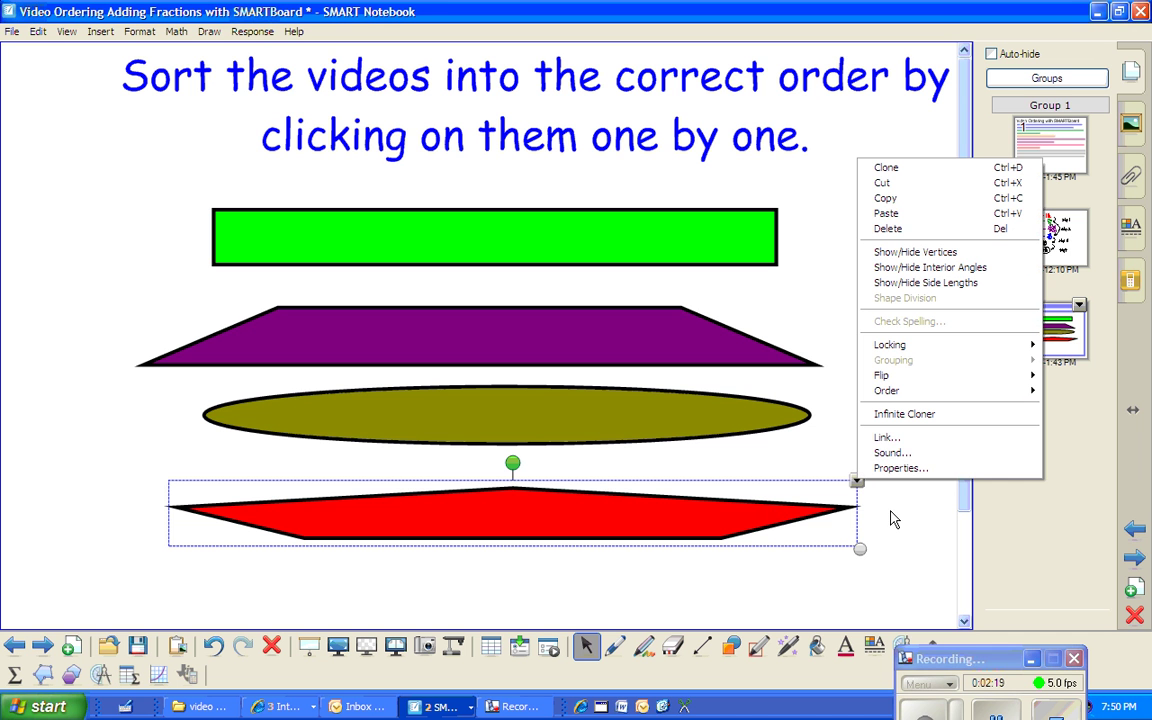
pyautogui.click(889, 437)
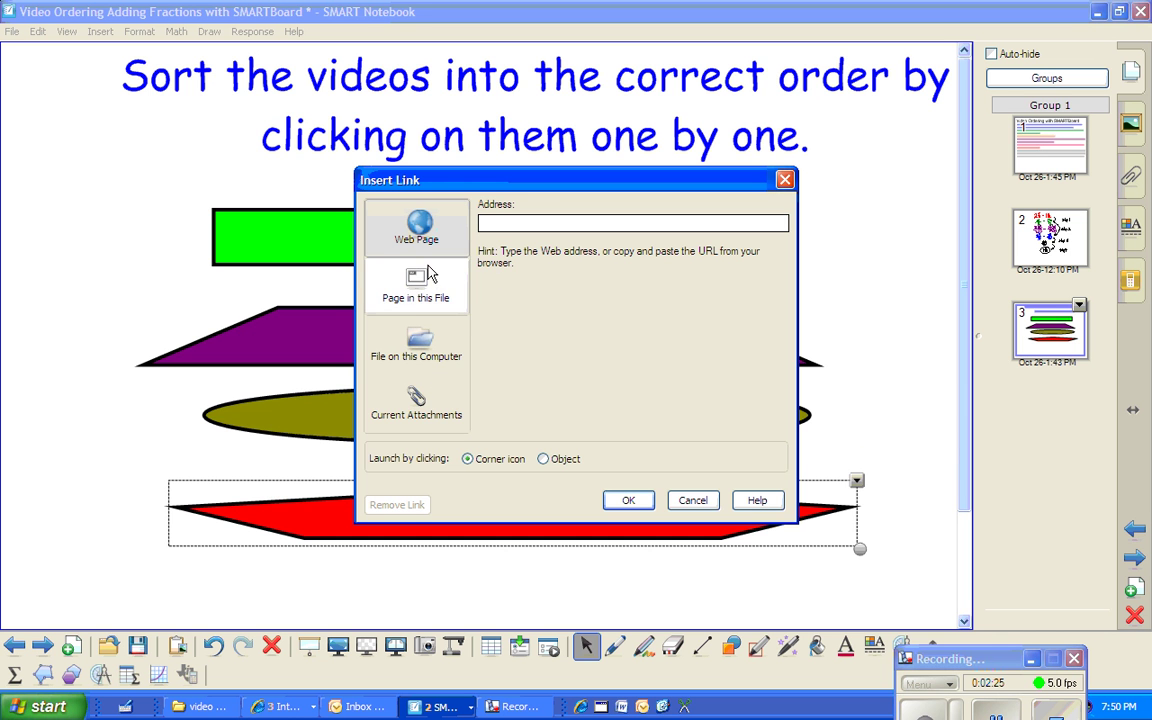
pyautogui.click(424, 402)
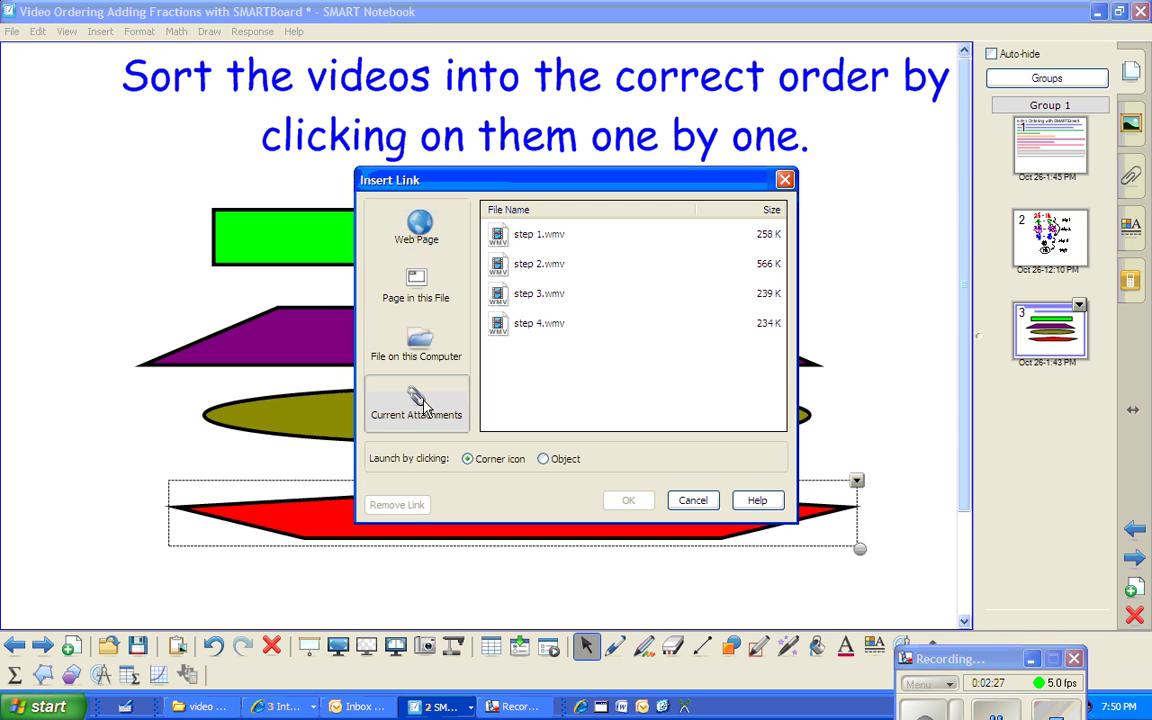
pyautogui.click(541, 325)
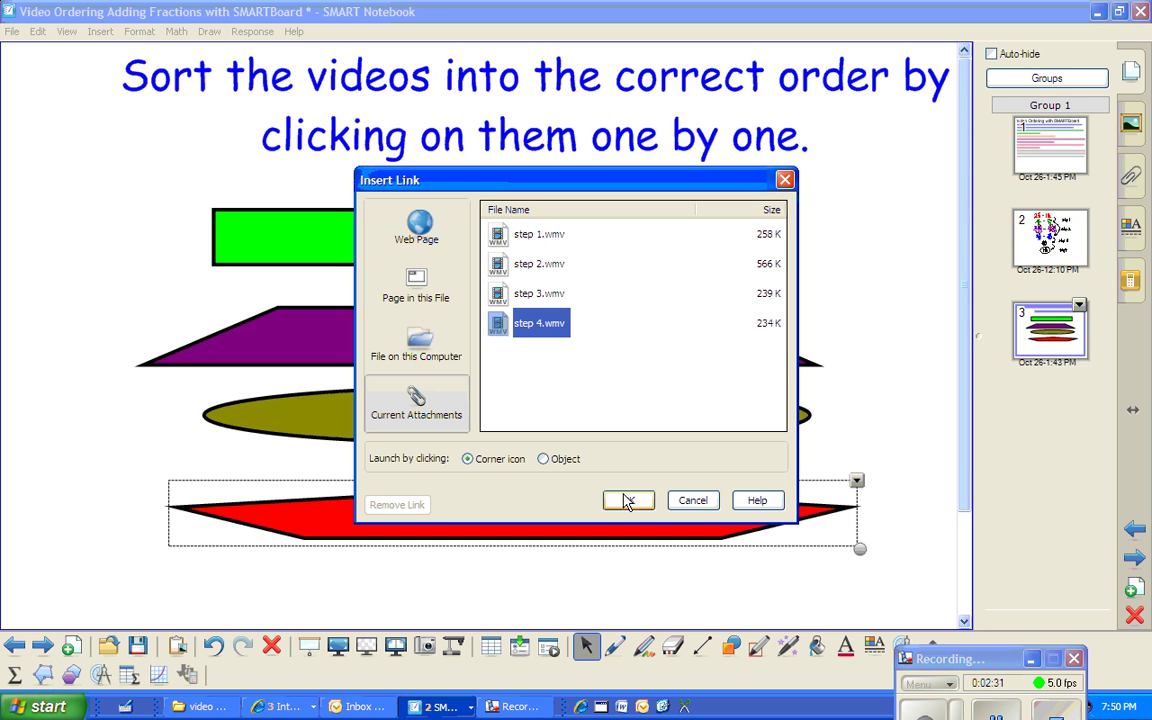
pyautogui.click(543, 459)
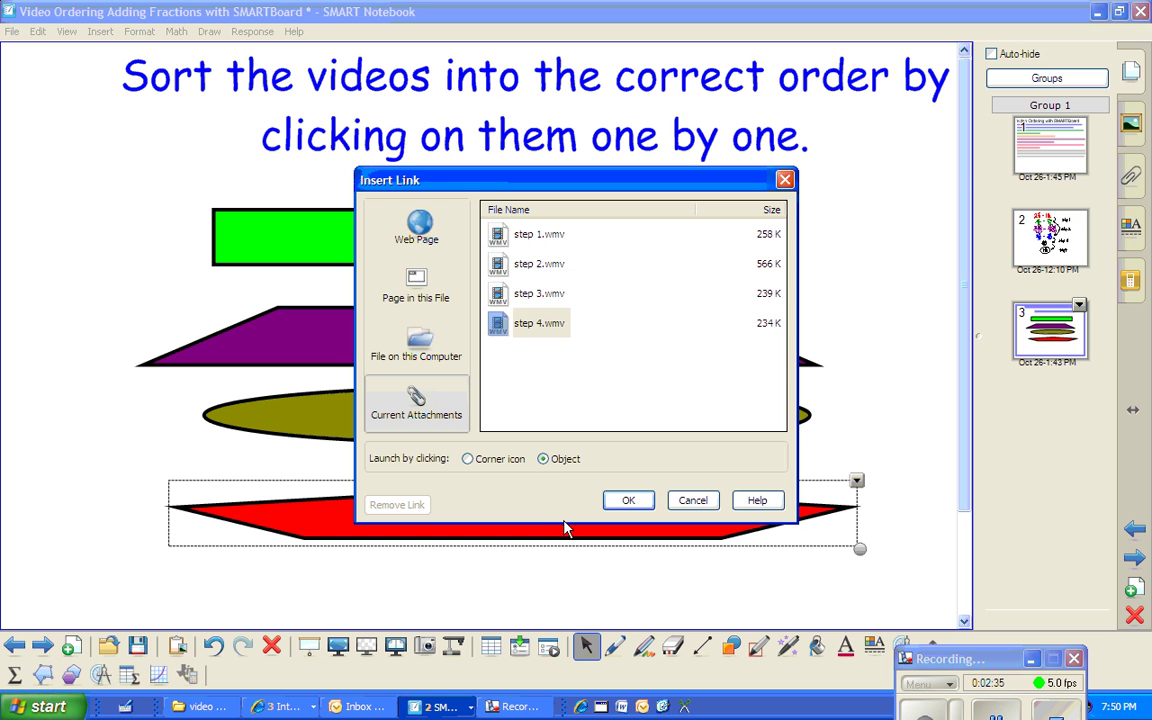
pyautogui.click(633, 501)
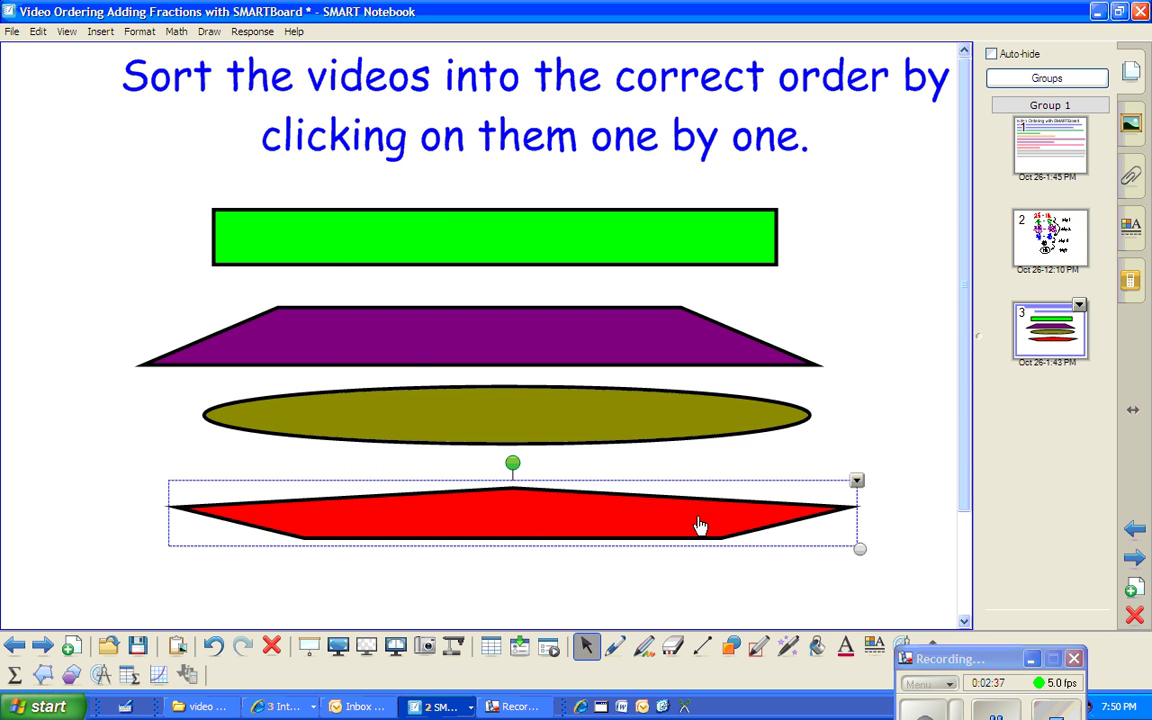
# Set the locking of all four shapes to Allow Move.
pyautogui.moveTo(87, 189); pyautogui.dragTo(863, 556)
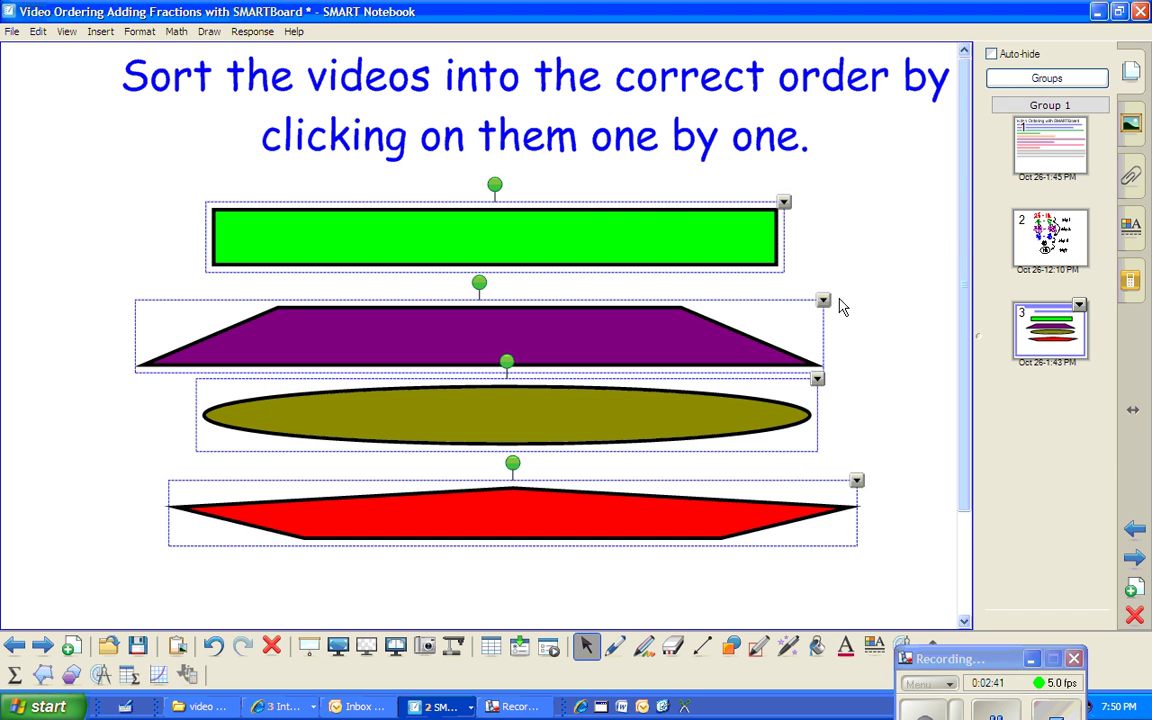
pyautogui.click(784, 203)
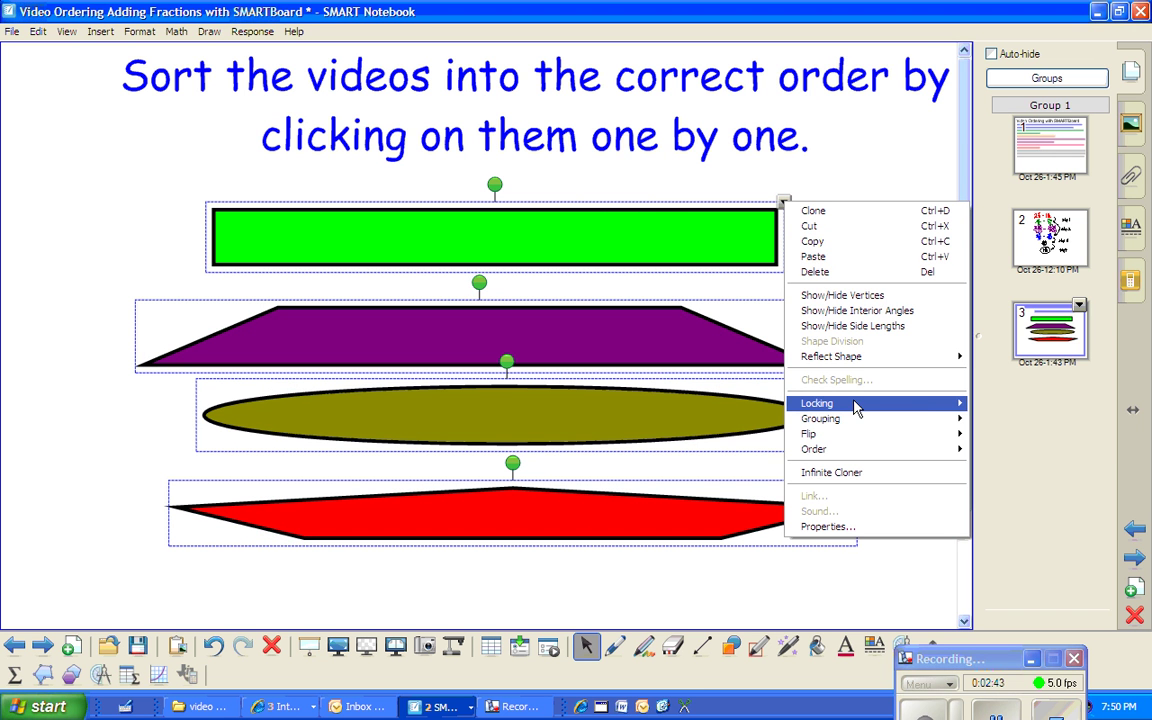
pyautogui.moveTo(855, 405)
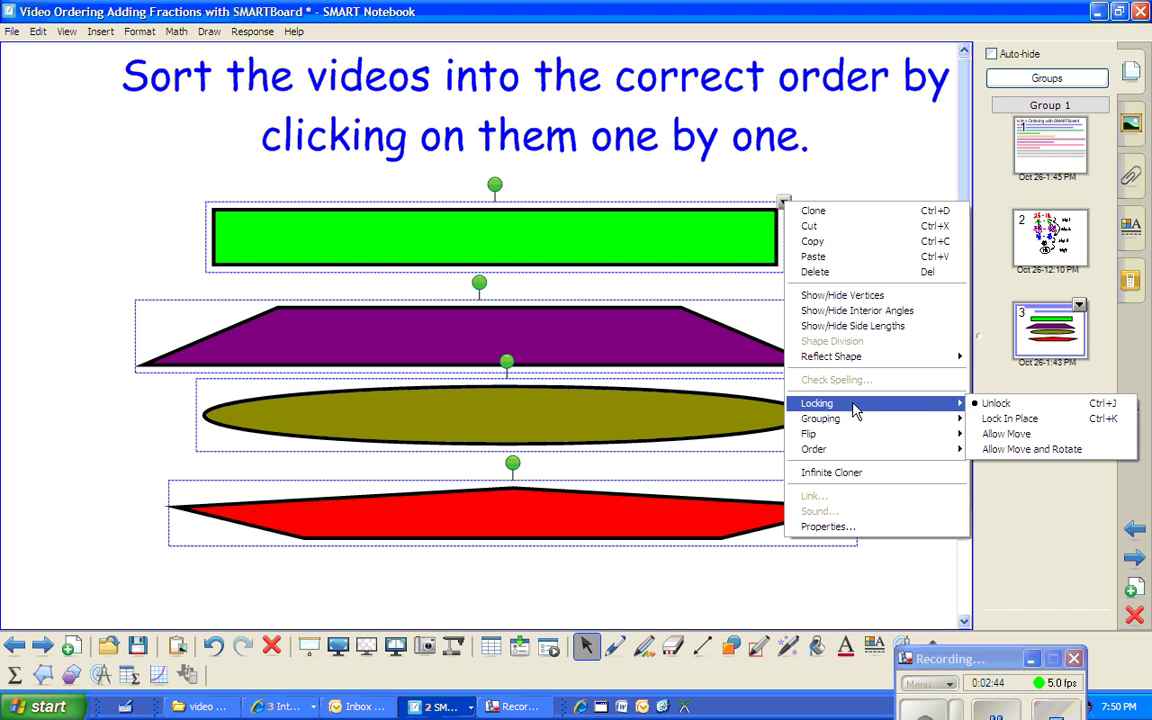
pyautogui.click(997, 430)
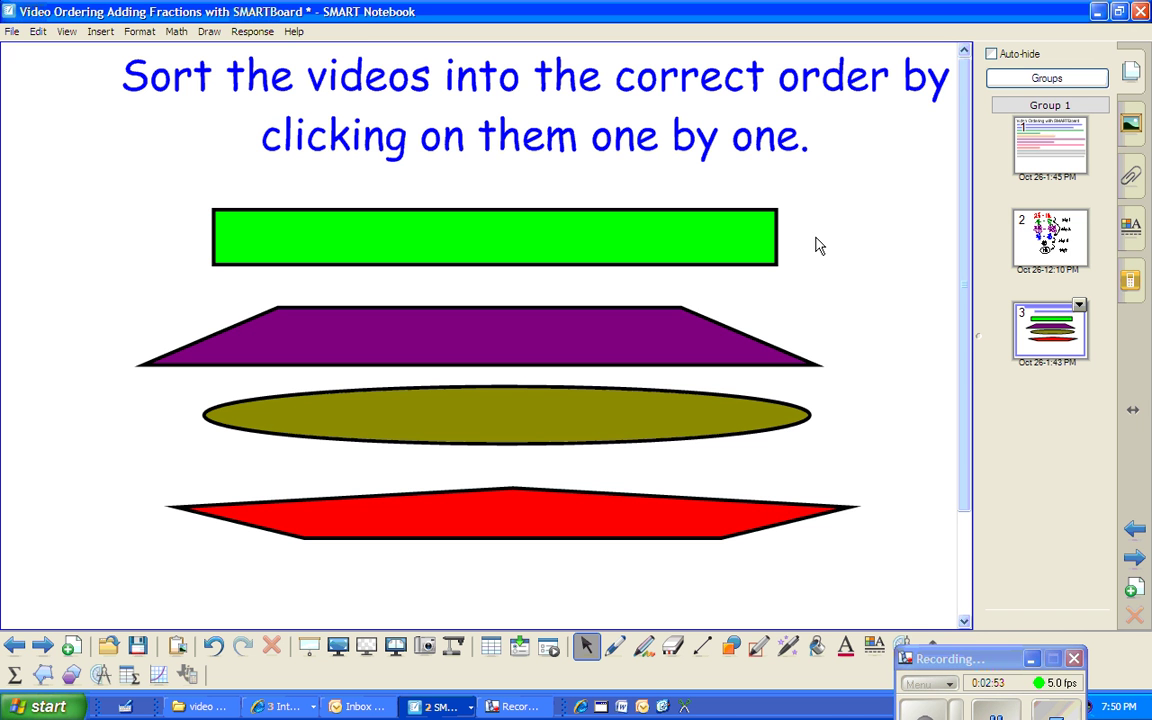
# Check the instructions on page 1 and clone page 3 without overwriting the existing attachments.
pyautogui.click(1052, 160)
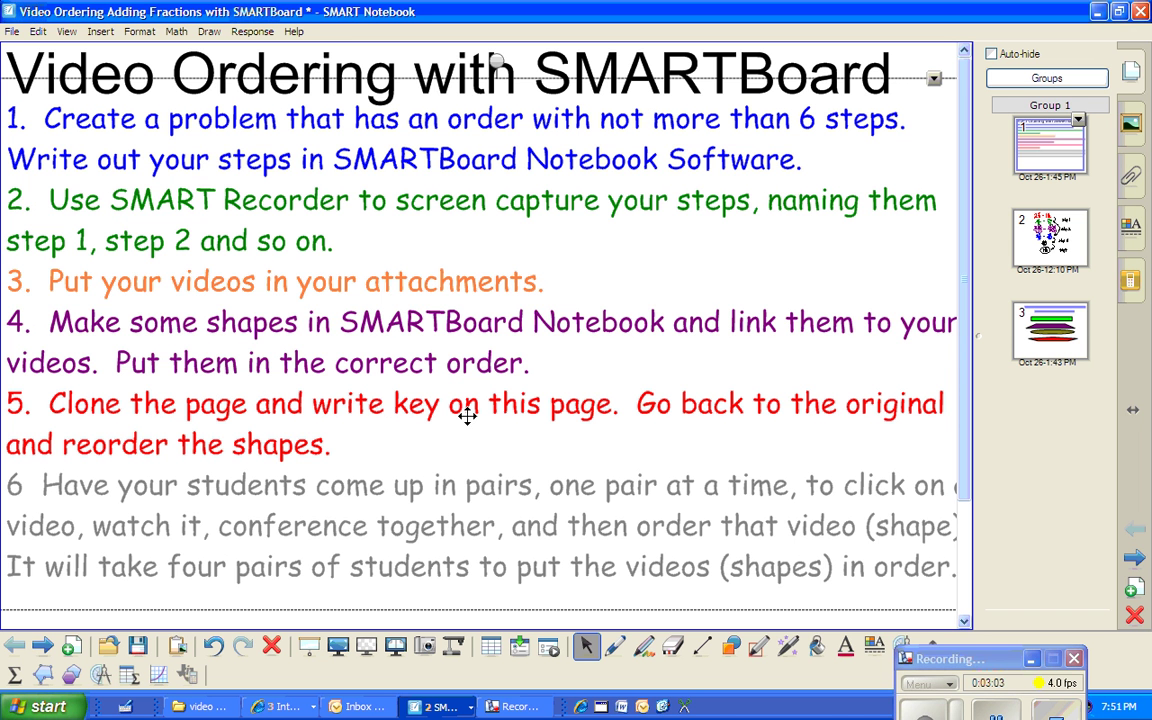
pyautogui.click(1078, 330)
pyautogui.click(1079, 306)
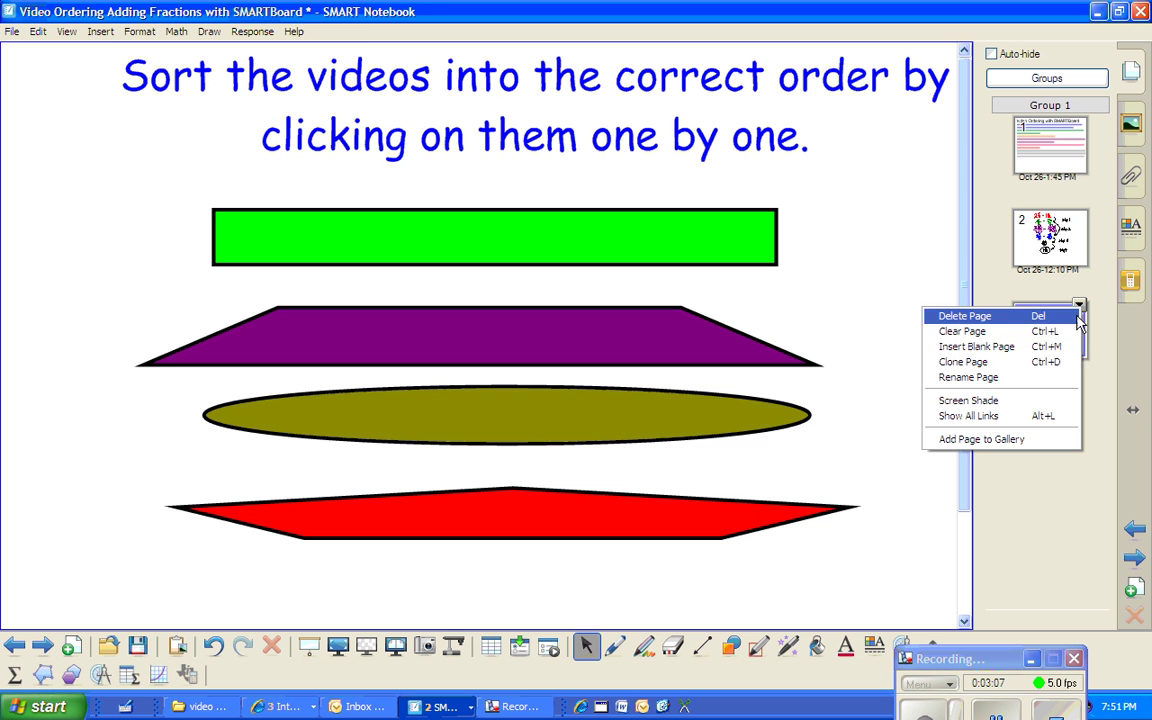
pyautogui.click(1044, 362)
pyautogui.click(604, 383)
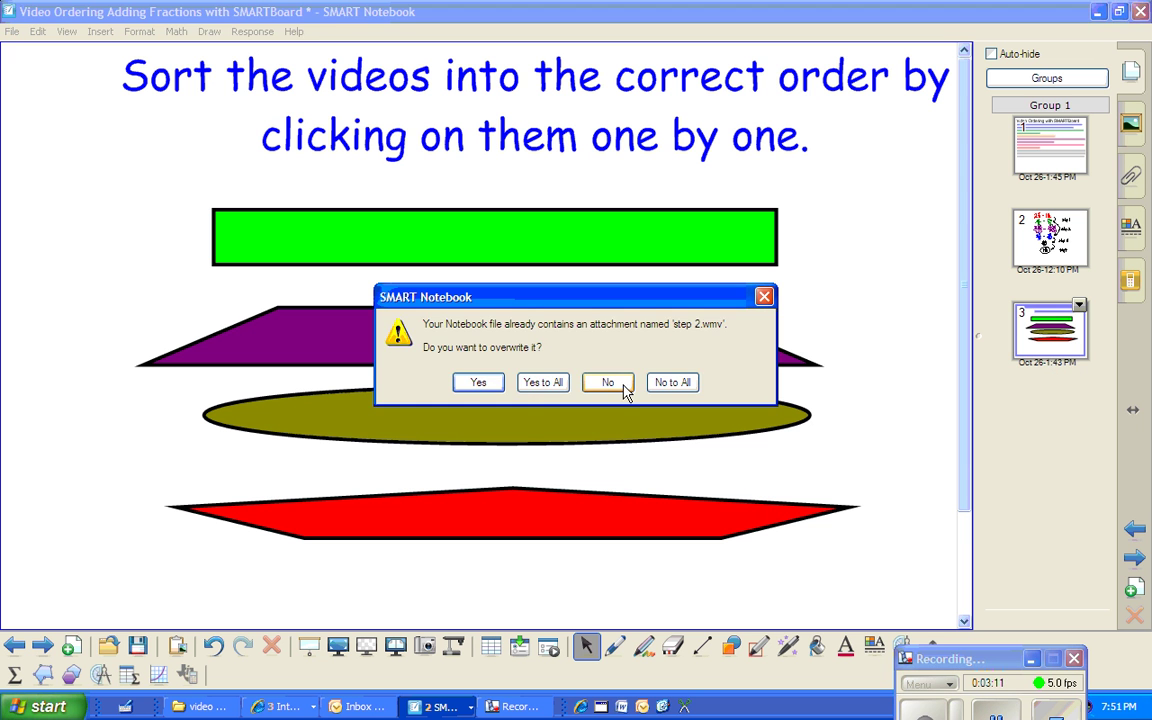
pyautogui.click(605, 383)
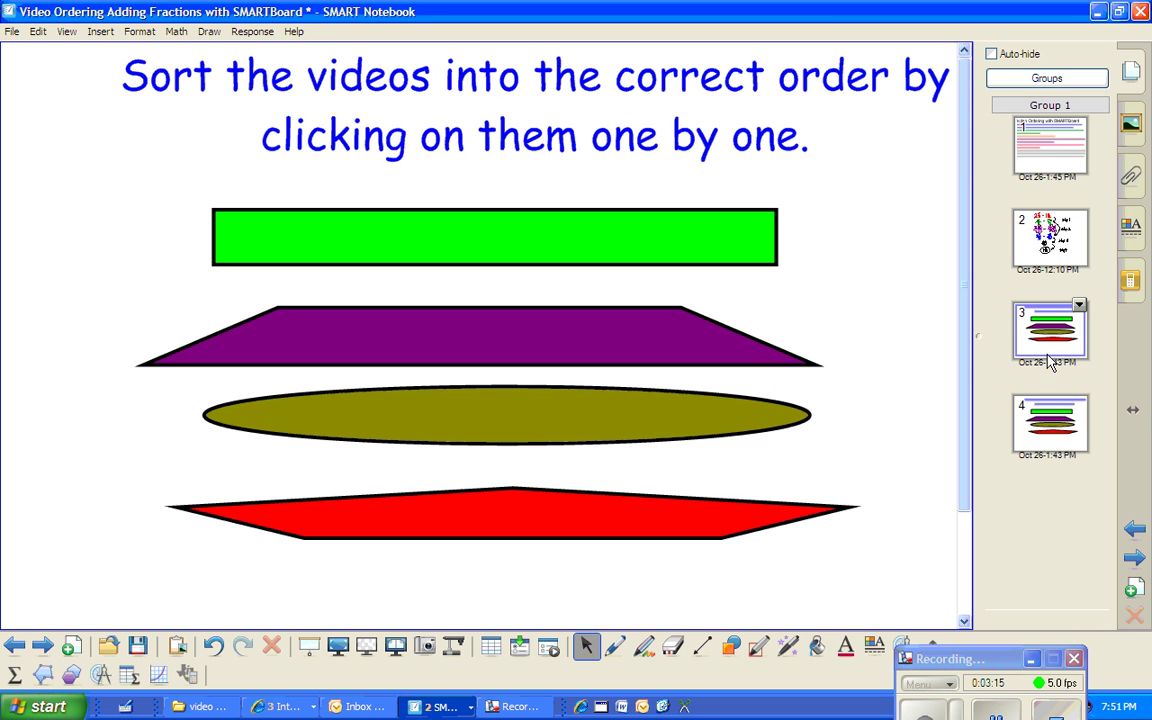
# Handwrite the word Key in red ink beside the shapes on page 3.
pyautogui.click(615, 646)
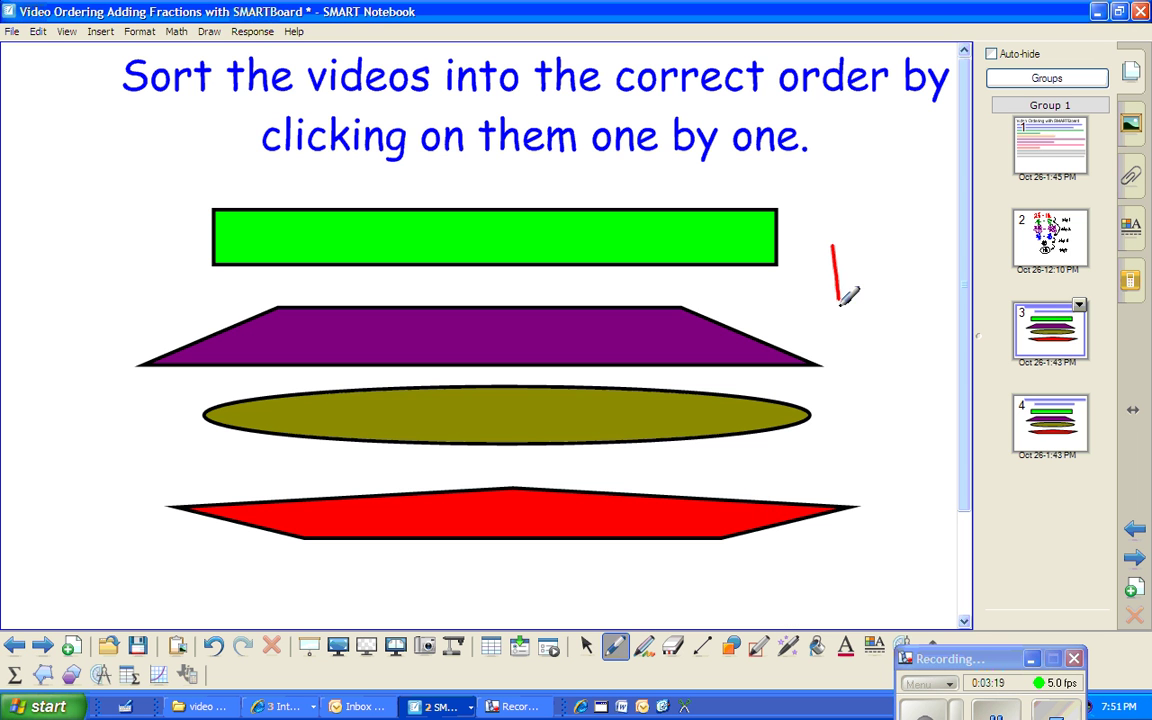
pyautogui.moveTo(858, 243)
pyautogui.mouseDown()
pyautogui.moveTo(868, 300)
pyautogui.moveTo(885, 296)
pyautogui.moveTo(898, 320)
pyautogui.mouseUp()
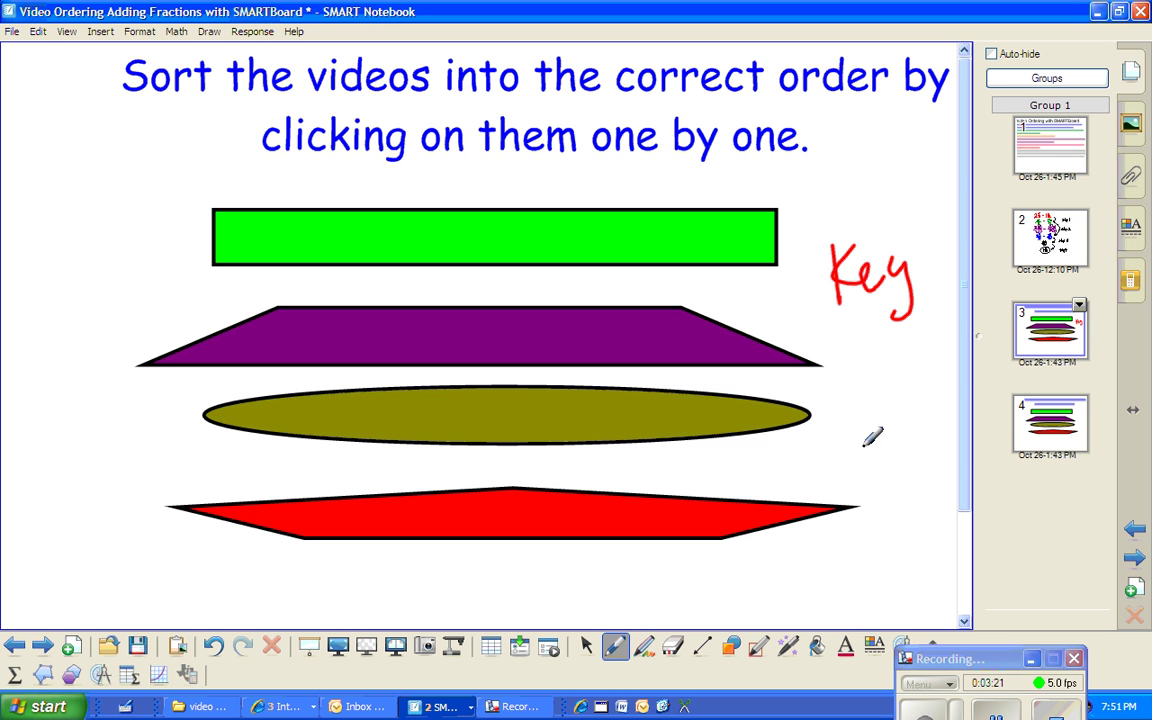
# Cover the four shapes on page 3 with one large rectangle and give it a solid bright green fill.
pyautogui.click(730, 646)
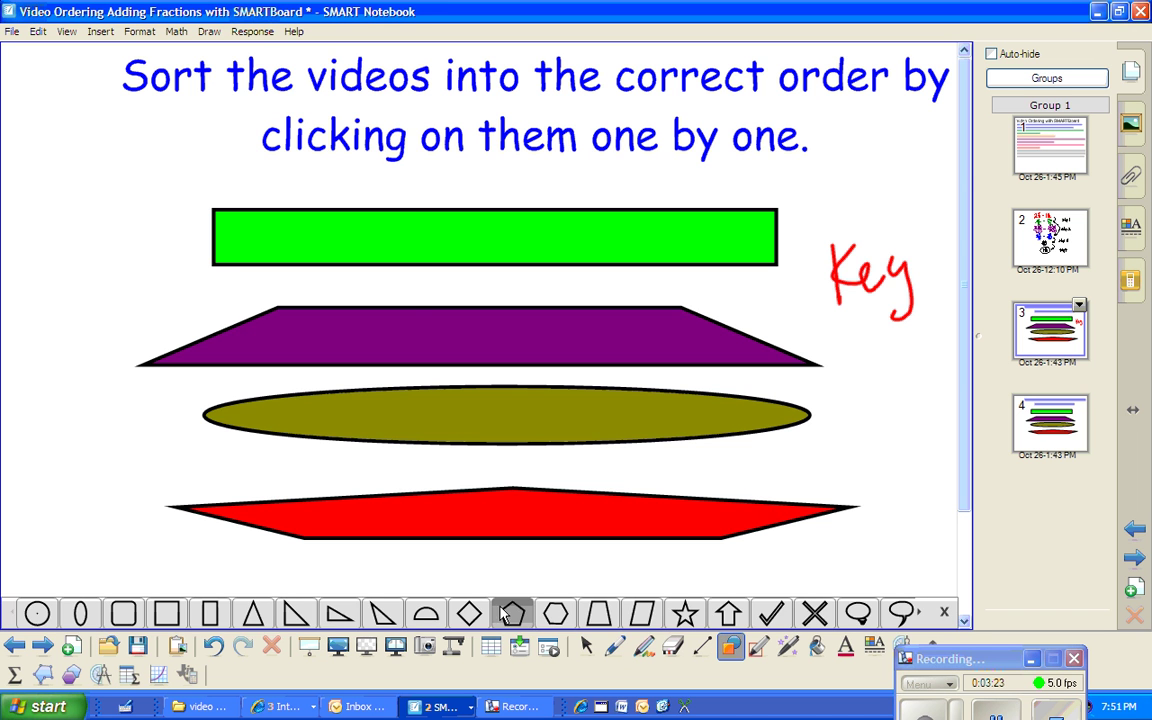
pyautogui.click(210, 613)
pyautogui.moveTo(89, 158); pyautogui.dragTo(891, 575)
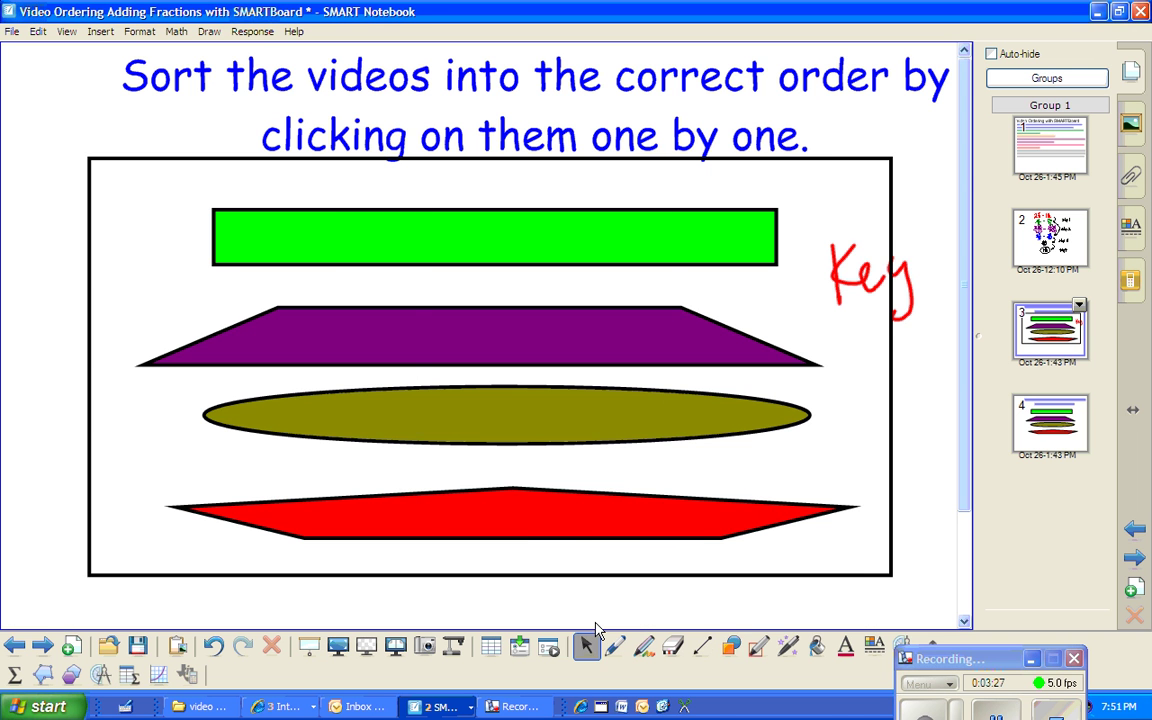
pyautogui.click(891, 391)
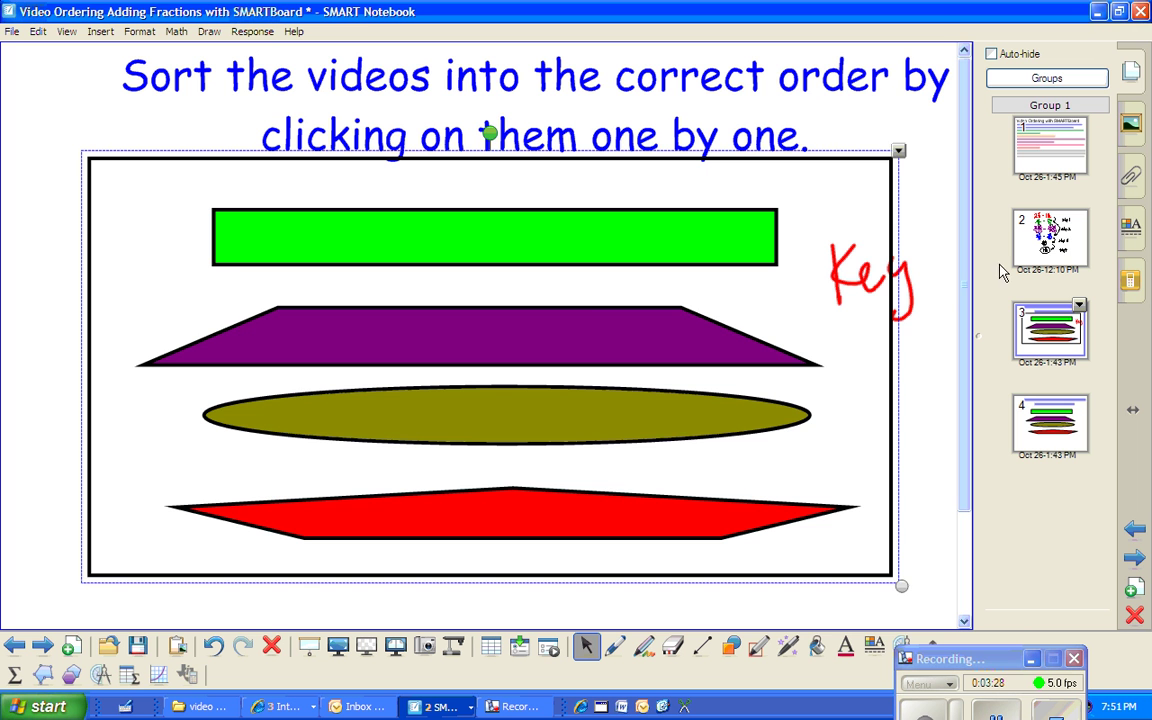
pyautogui.click(1132, 126)
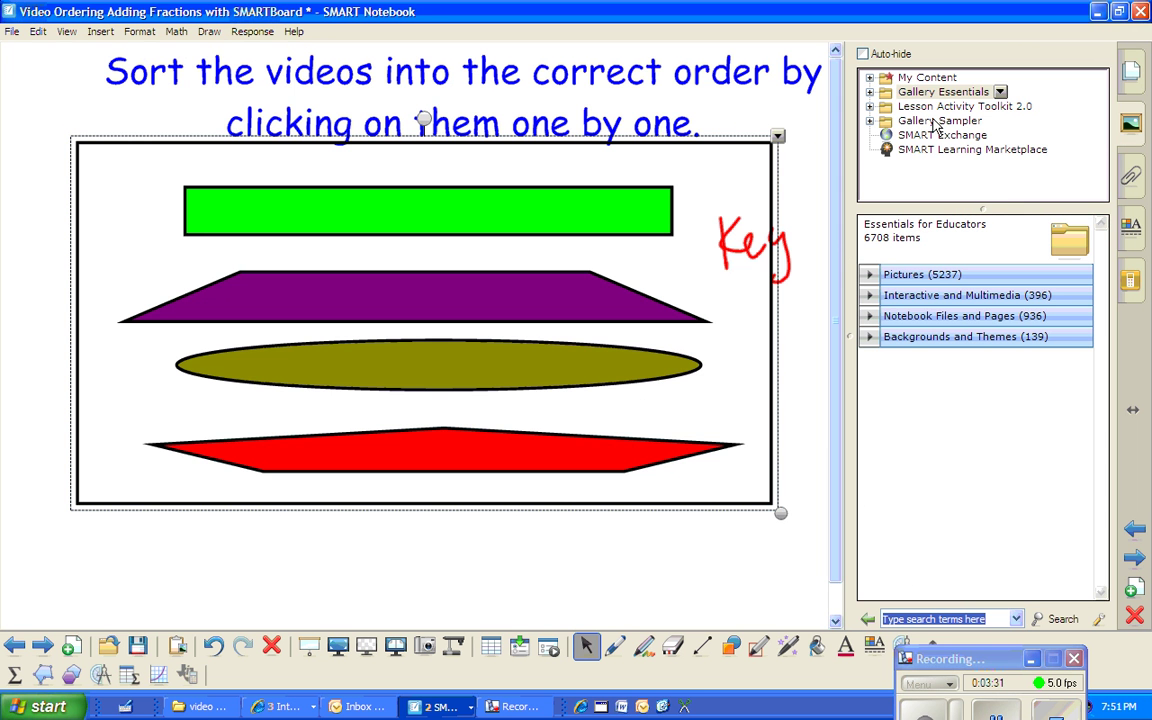
pyautogui.click(1131, 226)
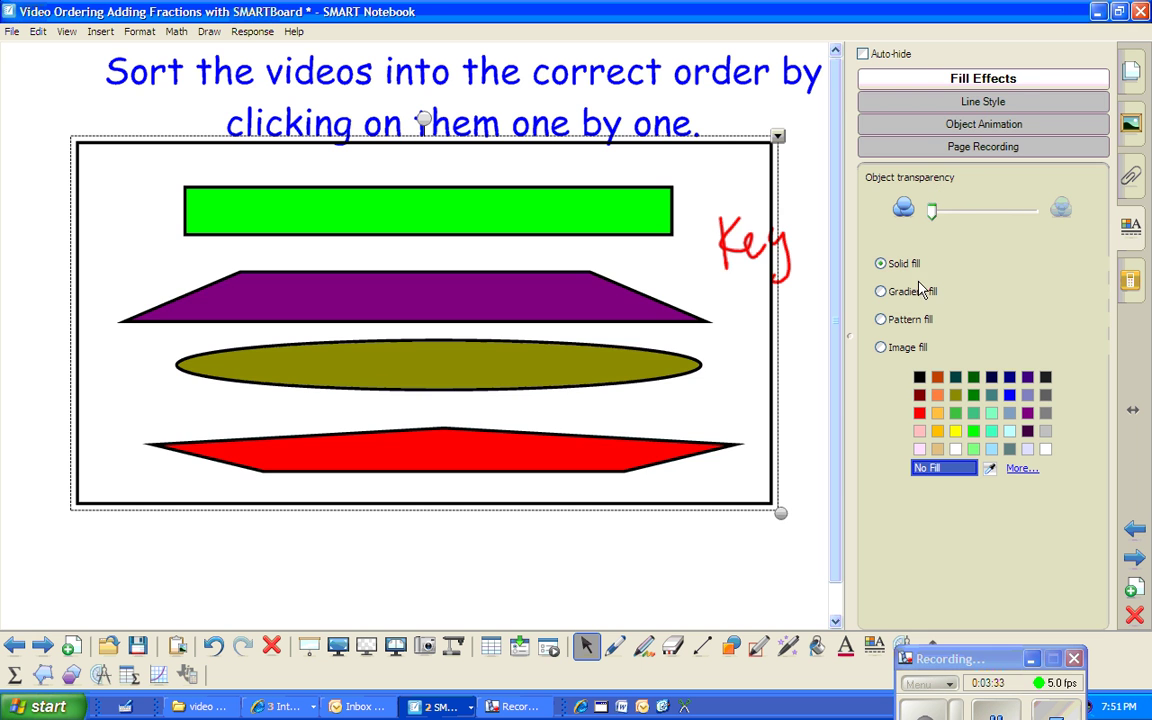
pyautogui.click(973, 431)
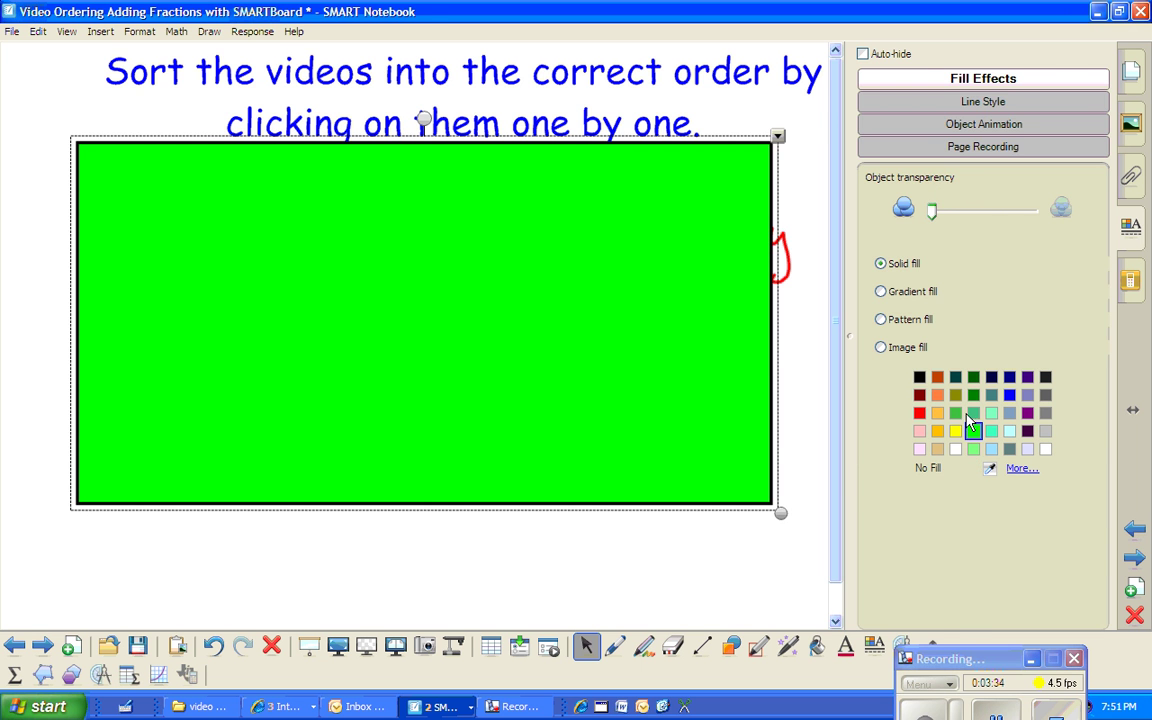
# Return to the page thumbnails and move the cloned page ahead of the covered key page.
pyautogui.click(1132, 76)
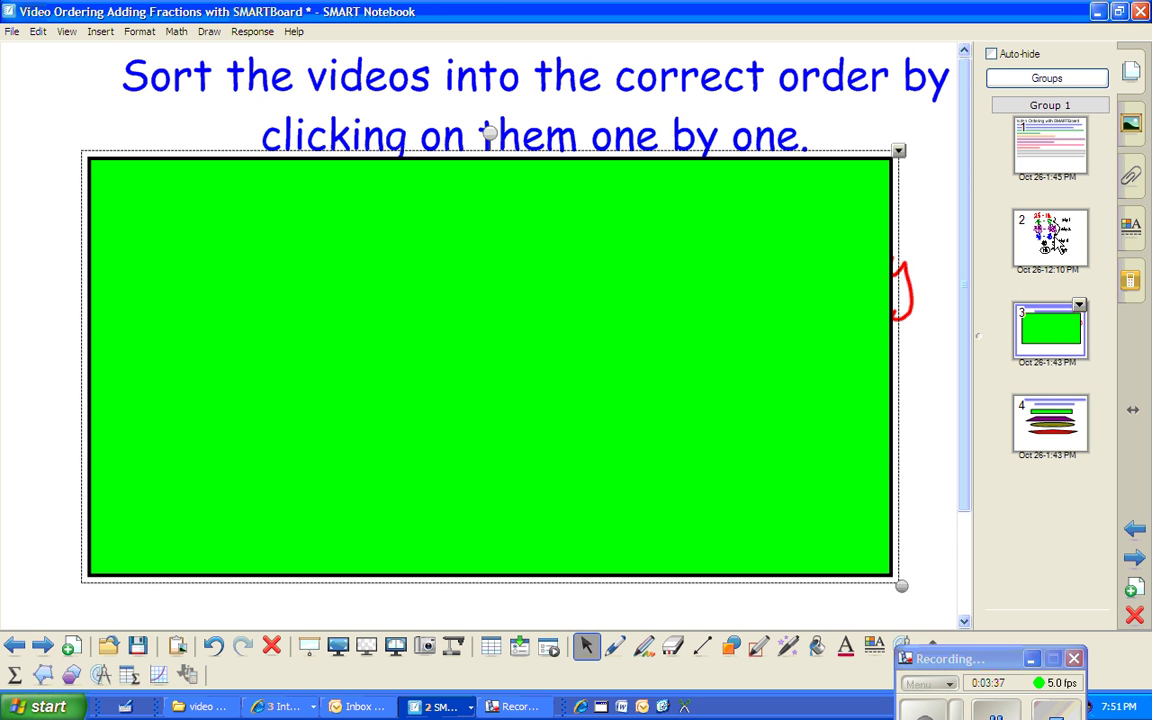
pyautogui.moveTo(1050, 418); pyautogui.dragTo(1067, 328)
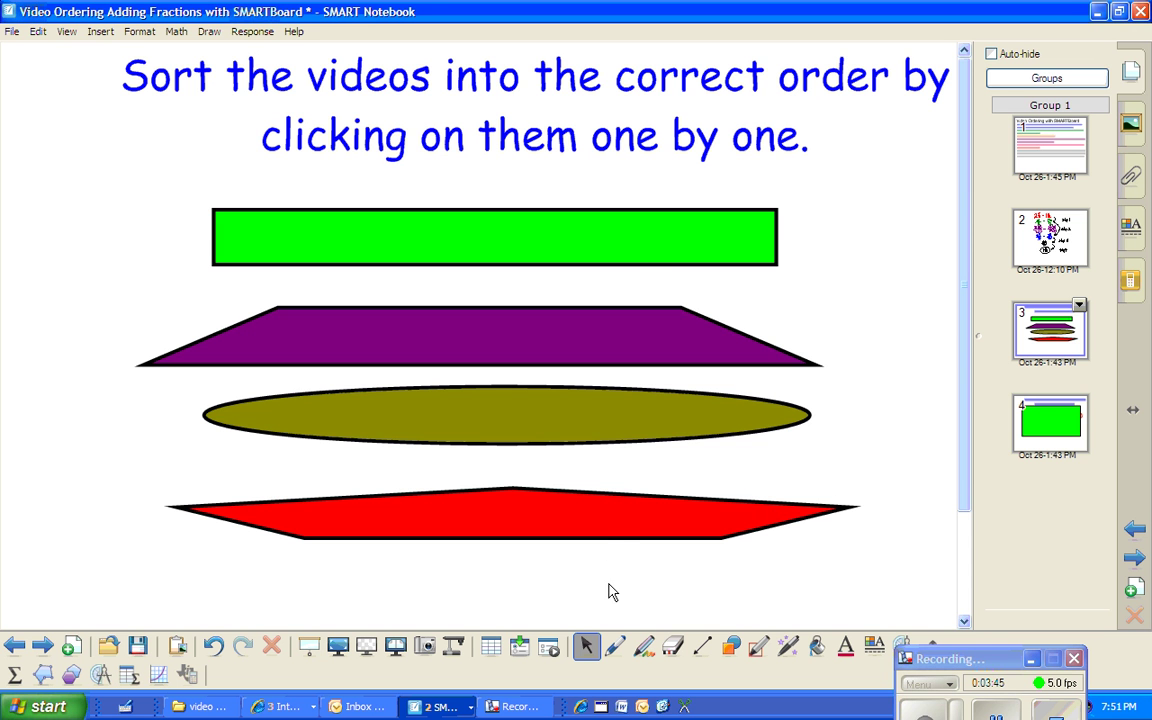
# Rearrange the shapes on page 3 from top to bottom as red pentagon, purple trapezoid, green rectangle and olive ellipse.
pyautogui.click(631, 268)
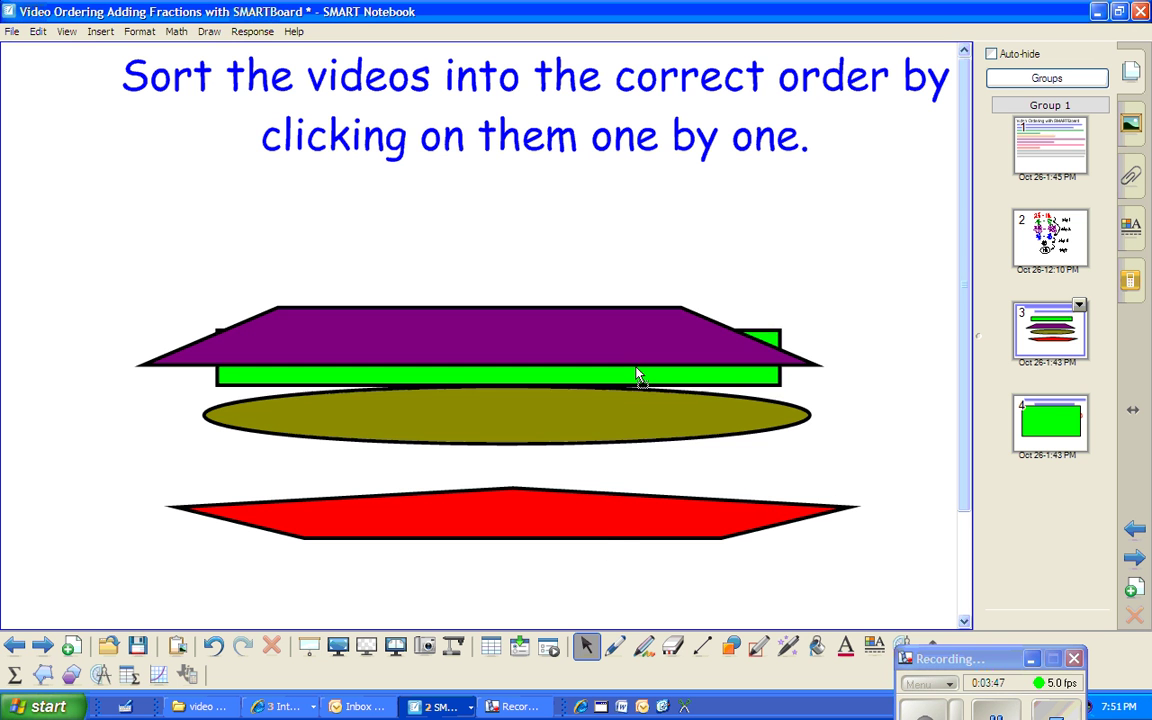
pyautogui.click(610, 490)
pyautogui.click(586, 384)
pyautogui.click(596, 252)
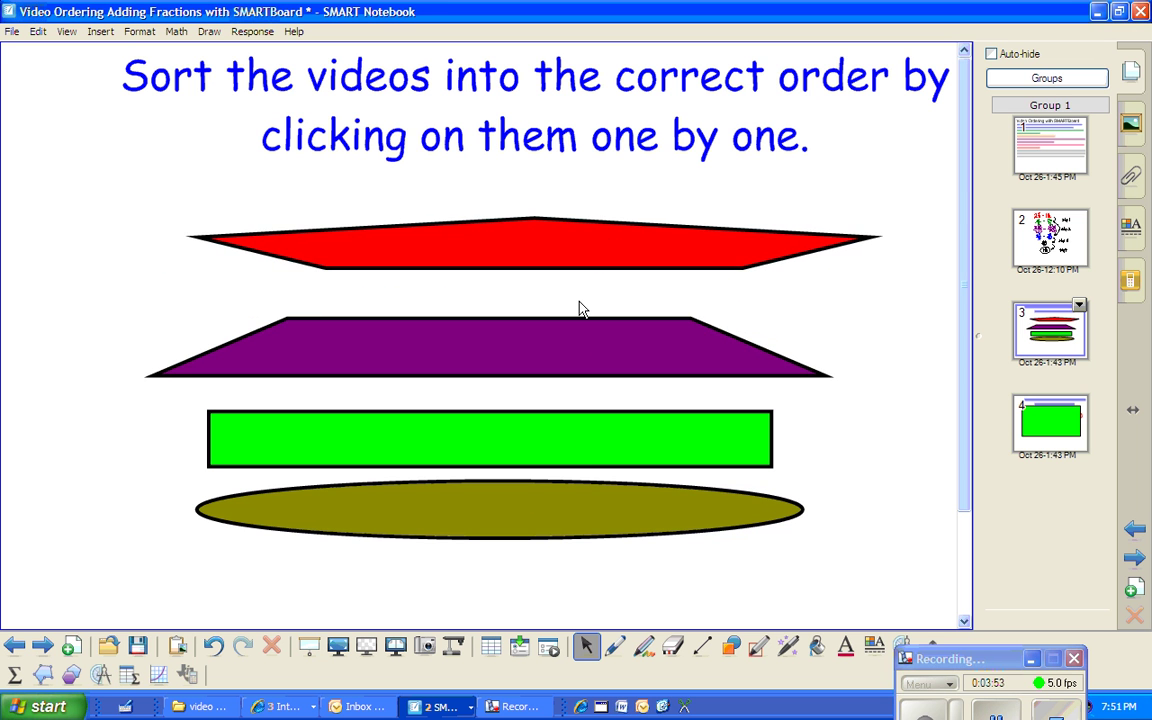
pyautogui.click(602, 416)
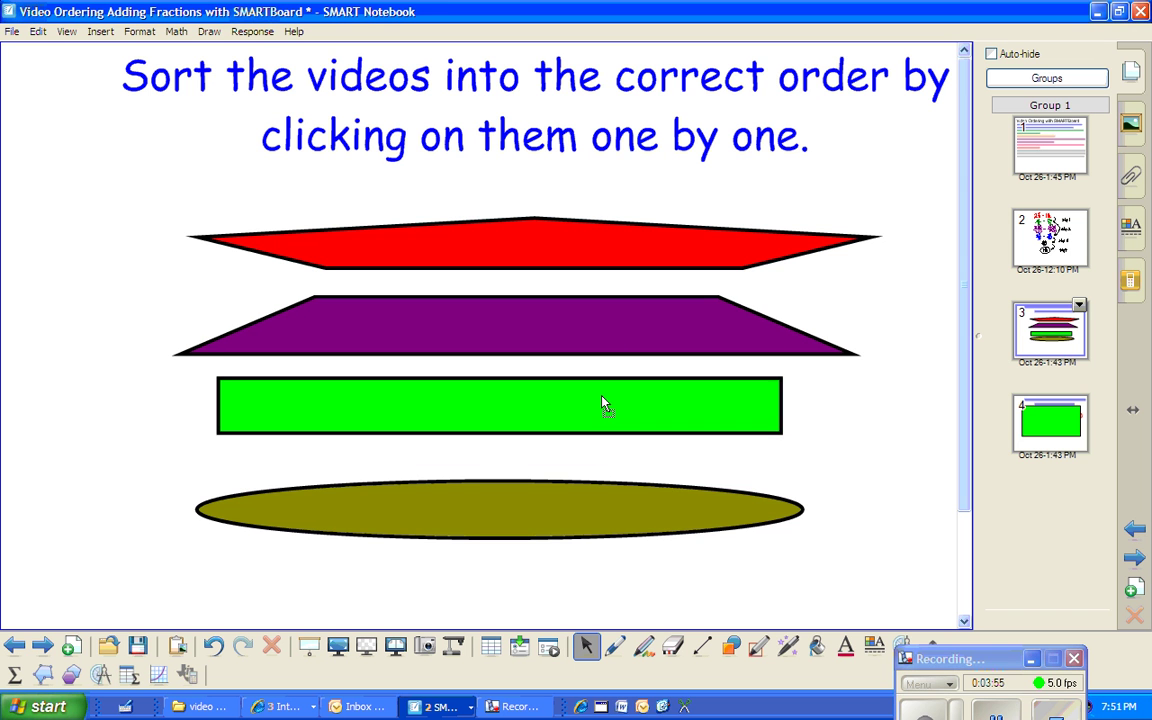
pyautogui.click(668, 519)
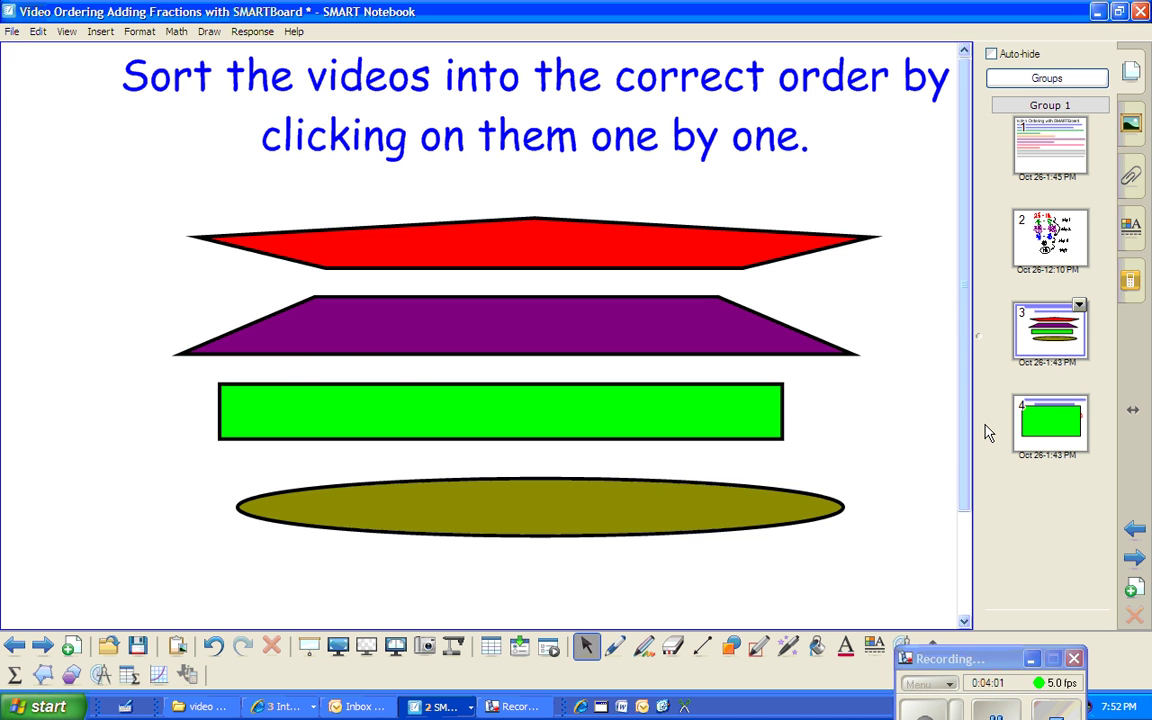
# Review the student activity instructions on page 1 and return to the sorting activity on page 3.
pyautogui.click(1045, 160)
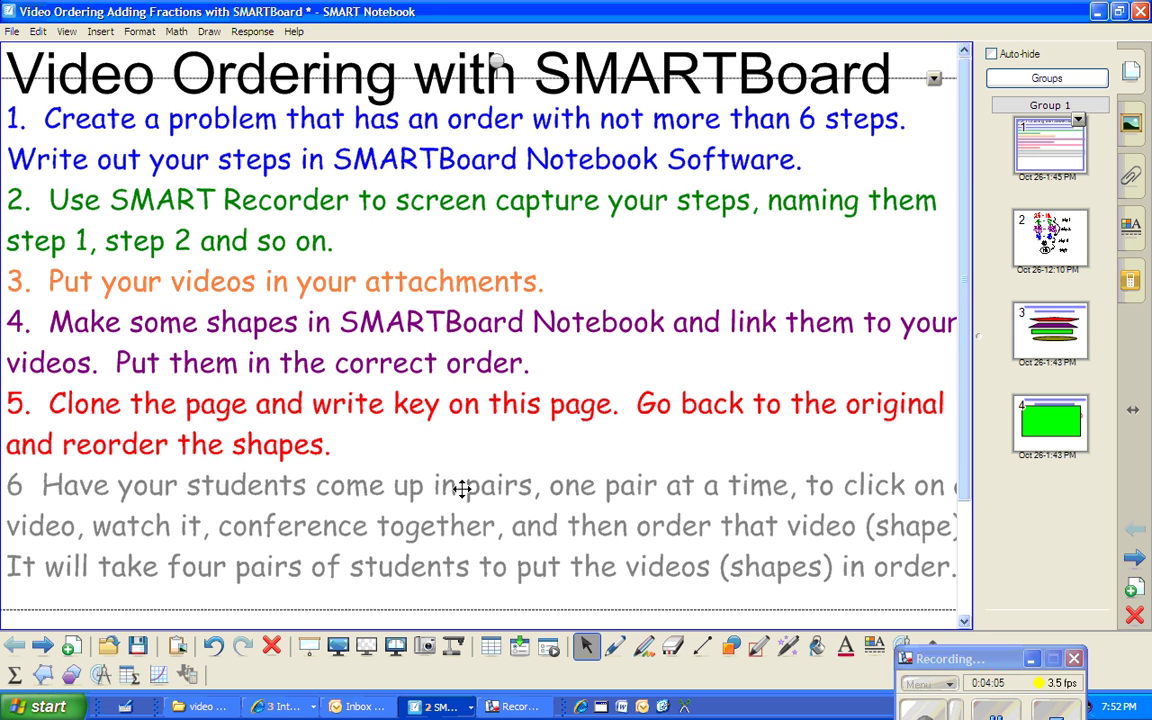
pyautogui.click(1060, 340)
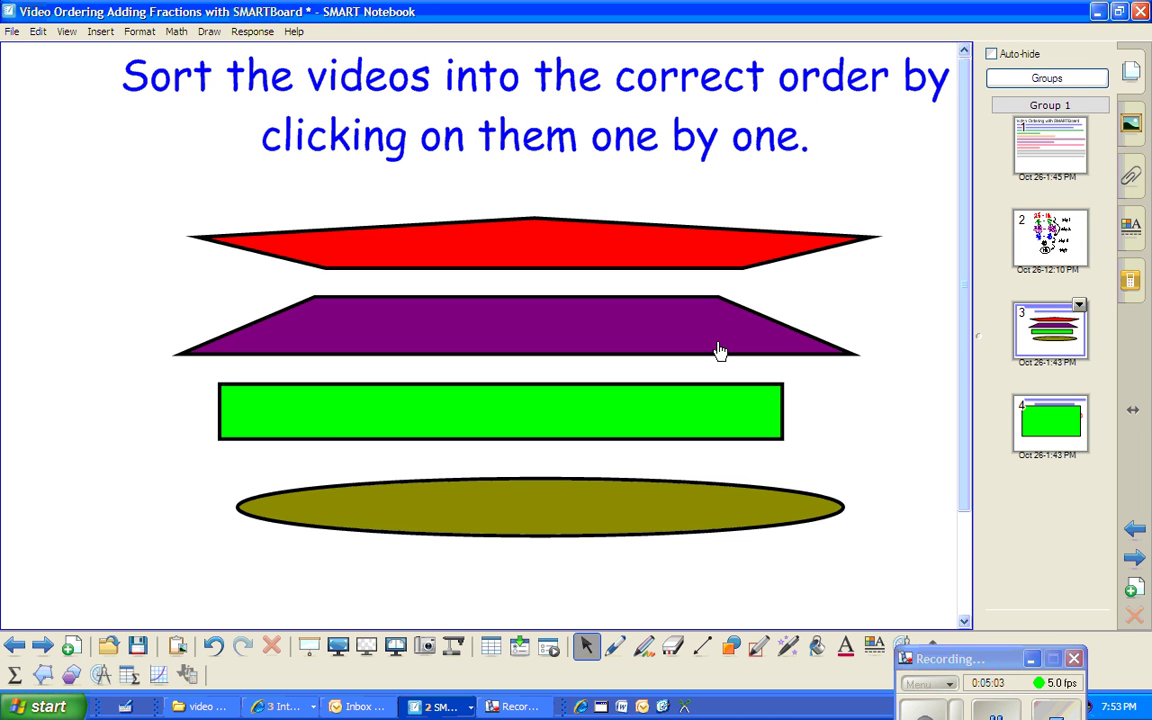
pyautogui.click(1058, 660)
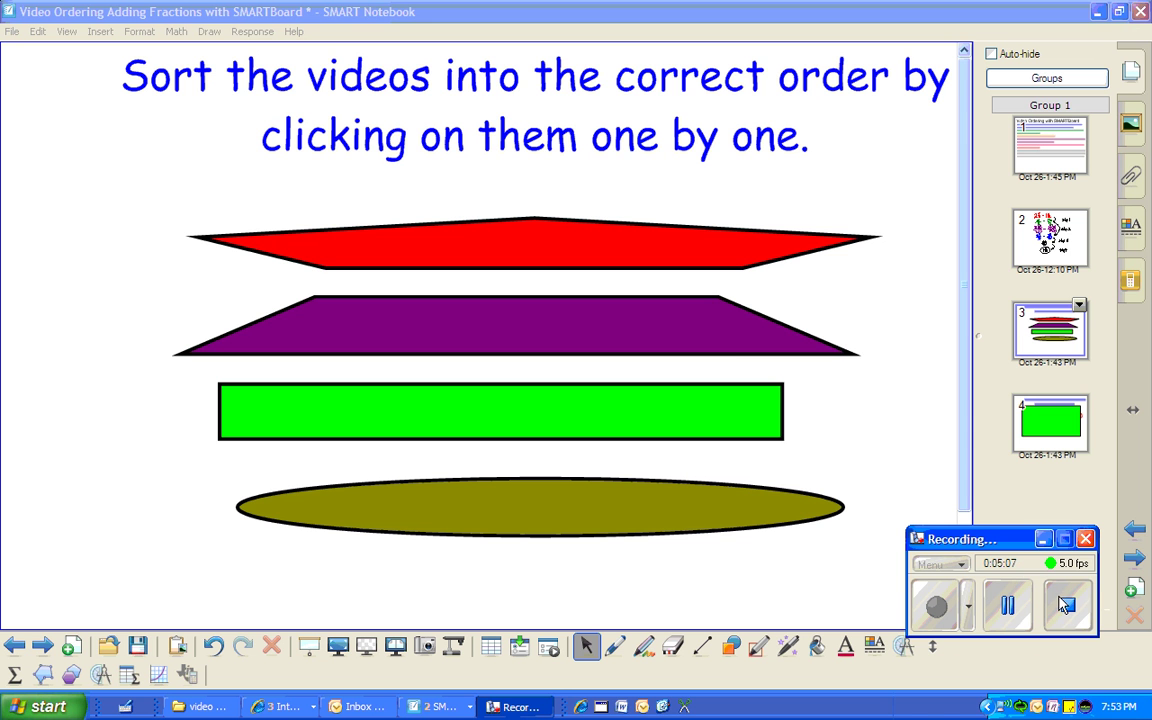